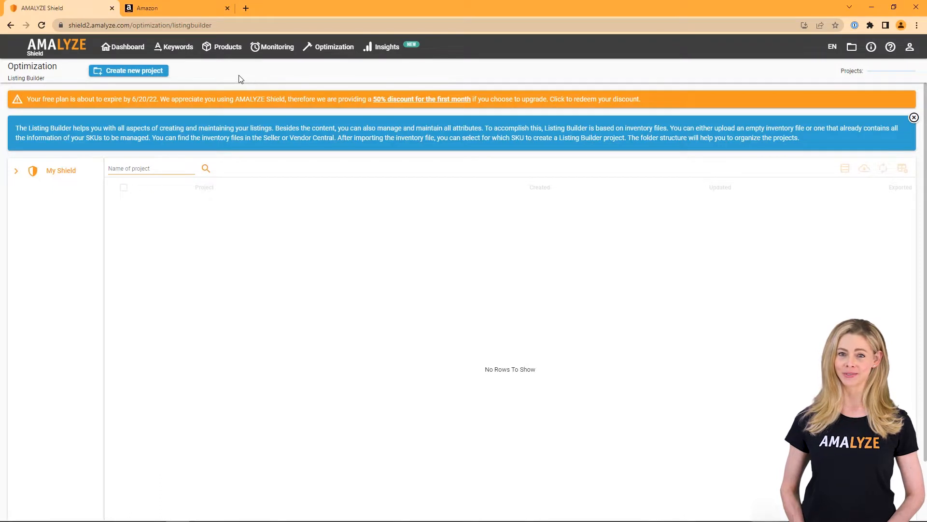
Bring up the Import Data choices for a new project, and open Add Products via Upload in Amazon Seller Central.
click(124, 73)
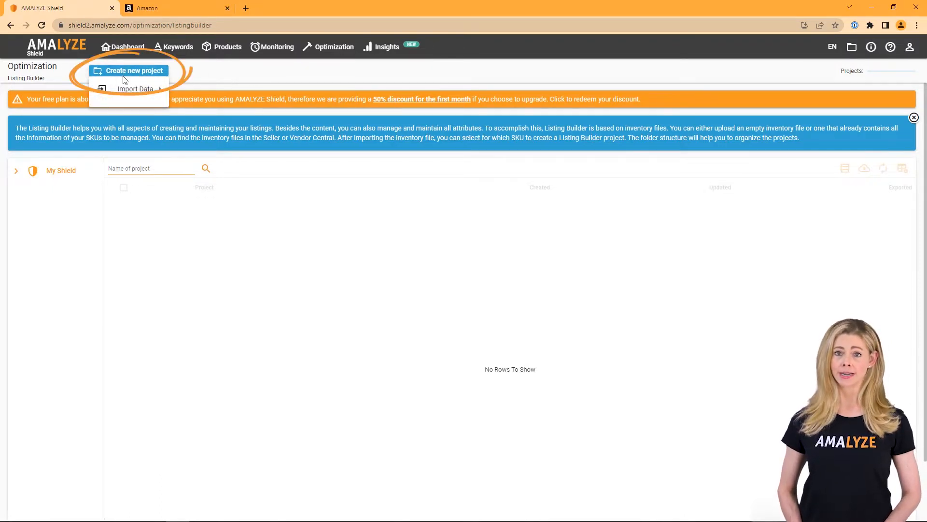
mouse_move(124, 91)
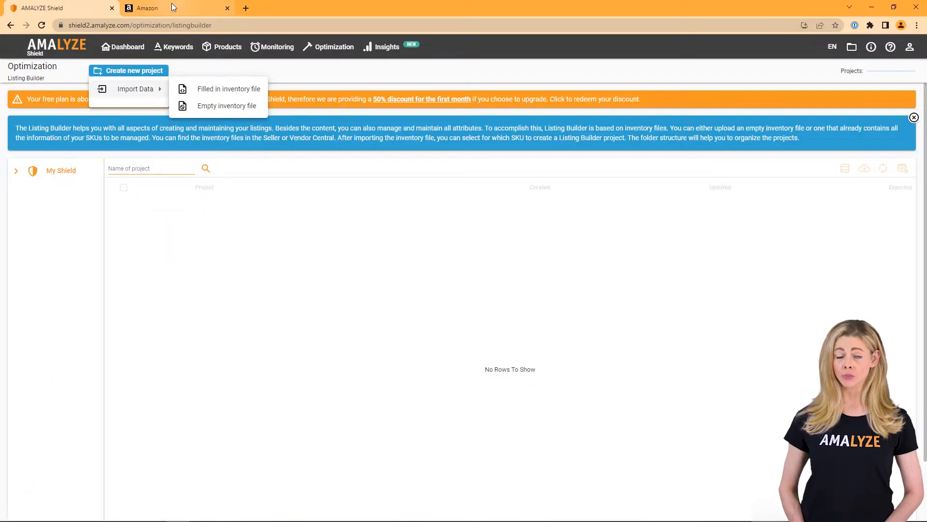
click(171, 6)
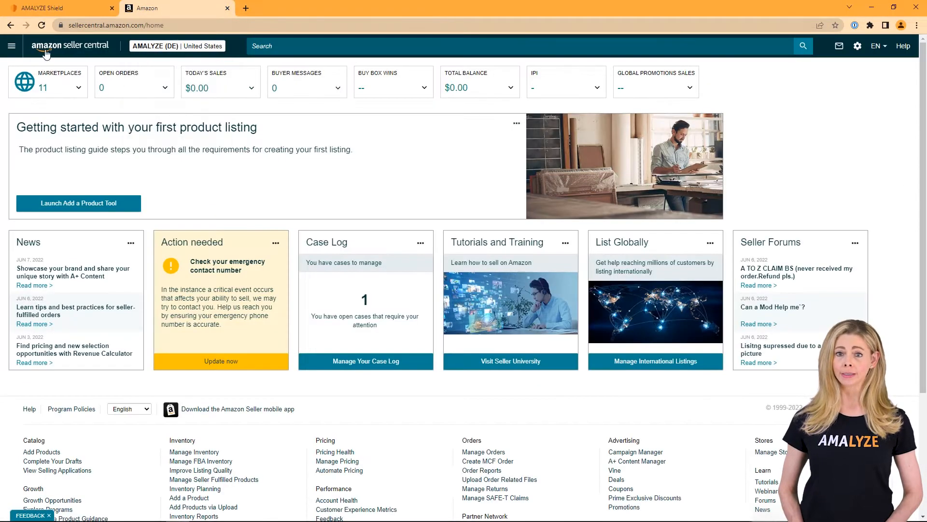
click(9, 46)
mouse_move(21, 87)
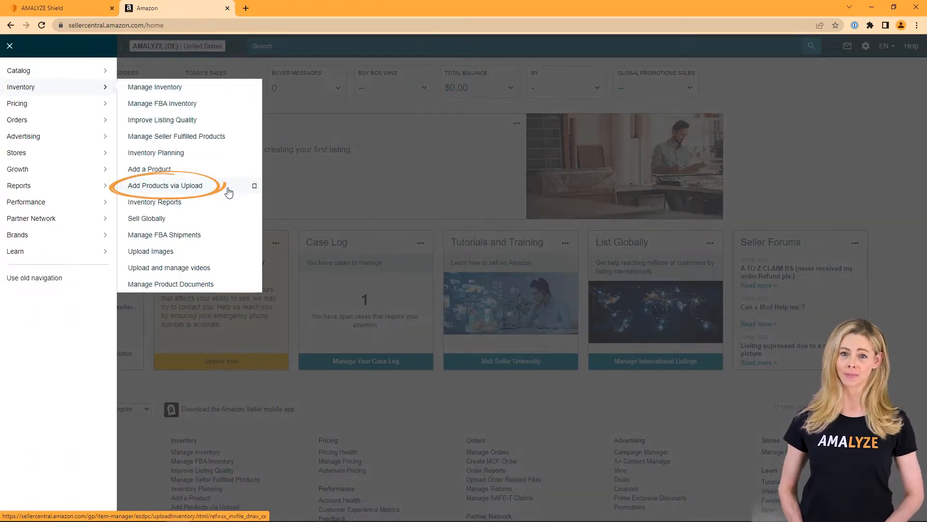
click(211, 186)
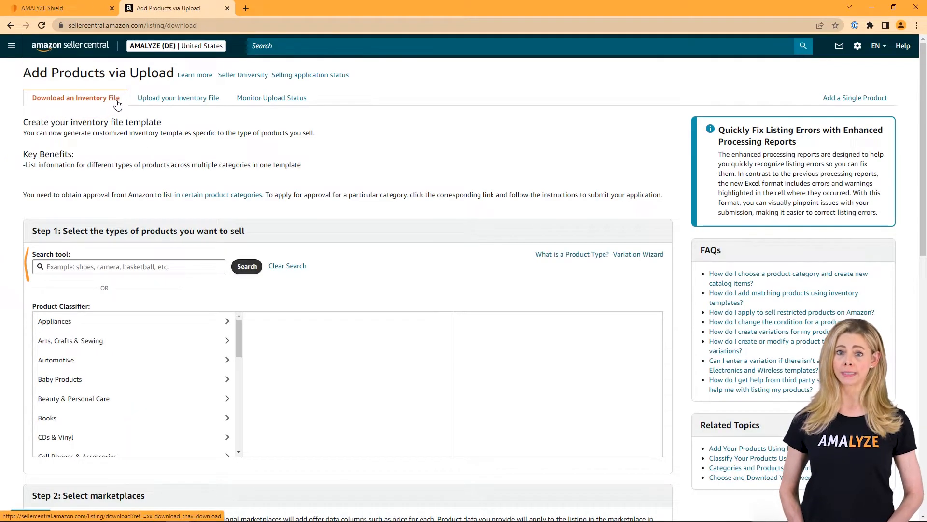
Search the product types for "trash can" and select the TRASH CAN type under Kitchen Trash Cans.
click(81, 266)
text(trash can)
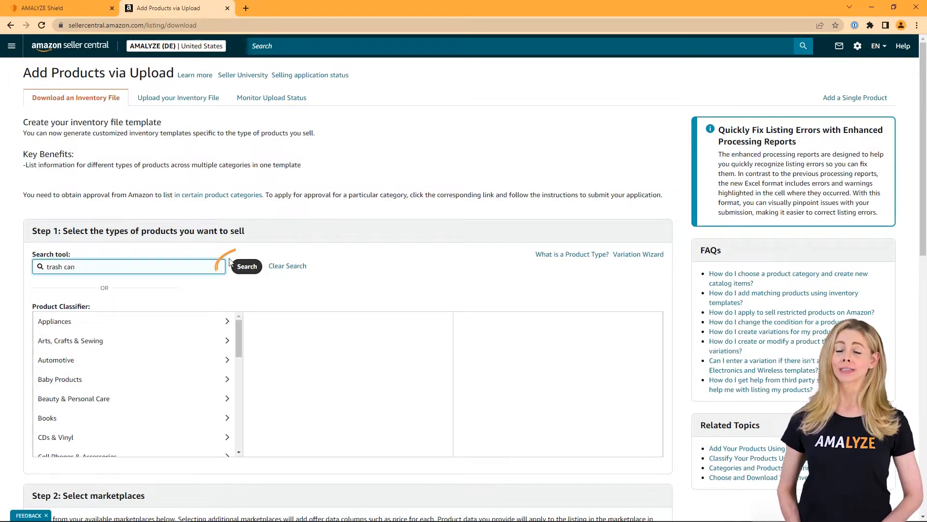
click(249, 269)
scroll(297, 236, down, 1)
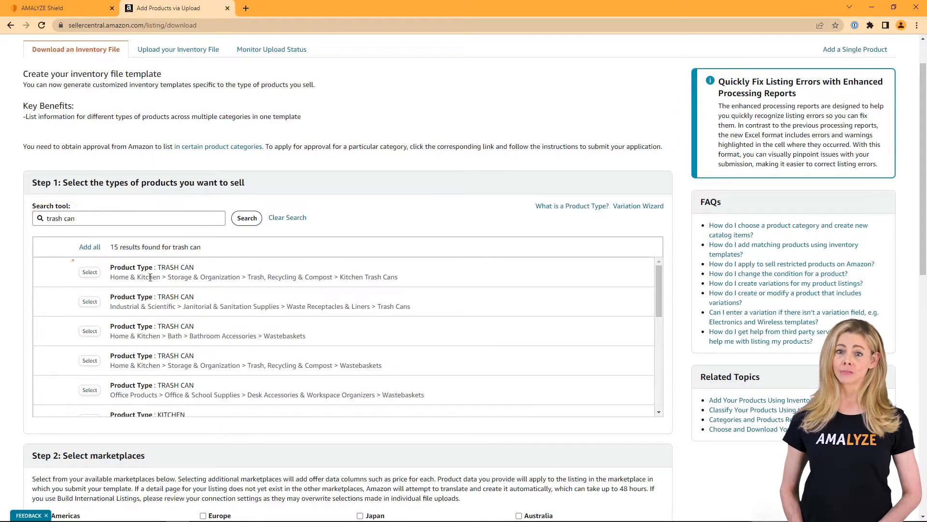
click(94, 275)
scroll(16, 337, down, 4)
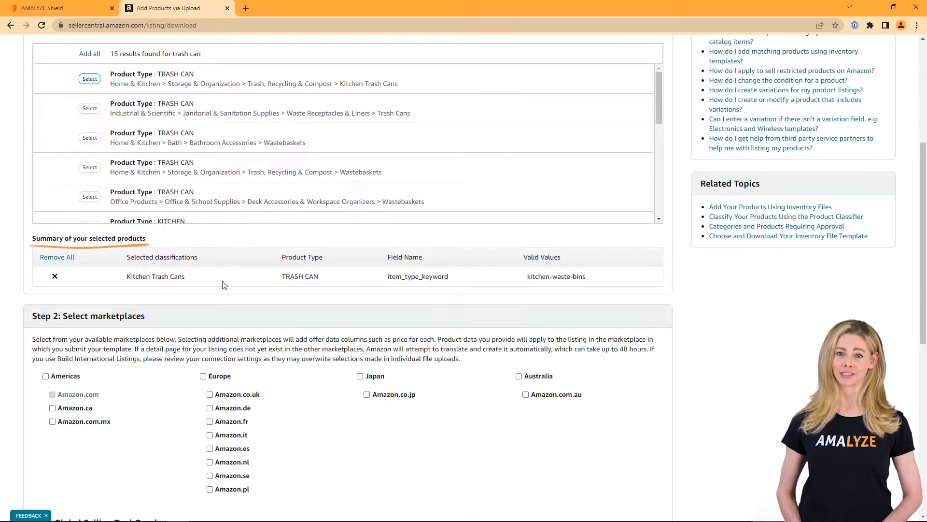
scroll(109, 280, down, 2)
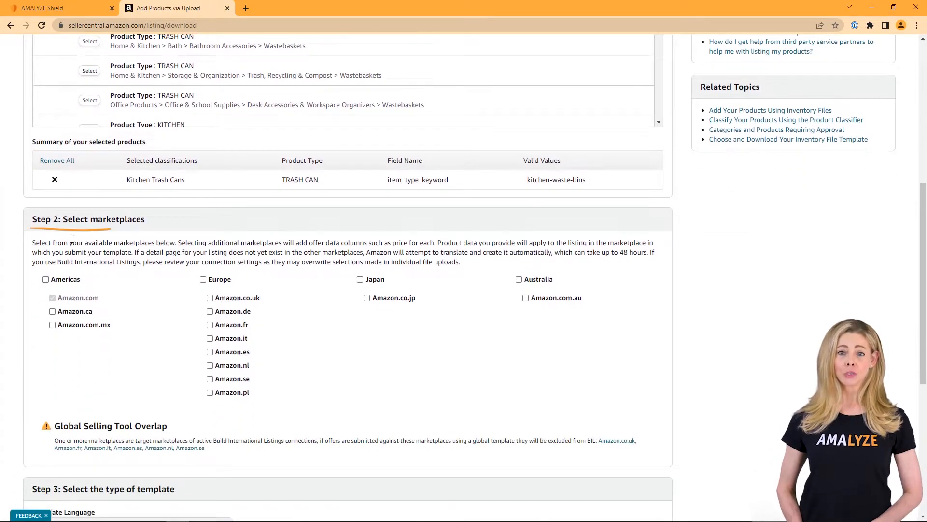
click(46, 280)
click(46, 280)
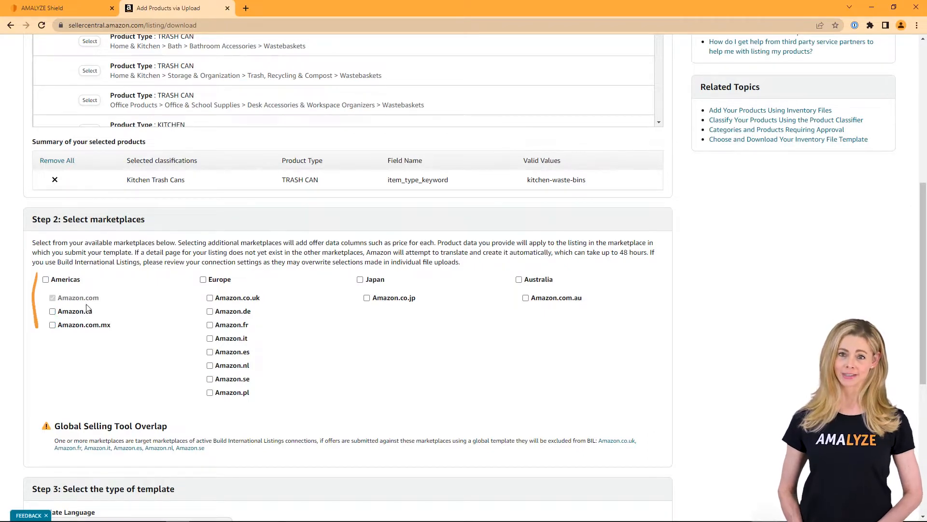
Generate the inventory file template in Custom mode with all available attribute groups added.
scroll(19, 379, down, 5)
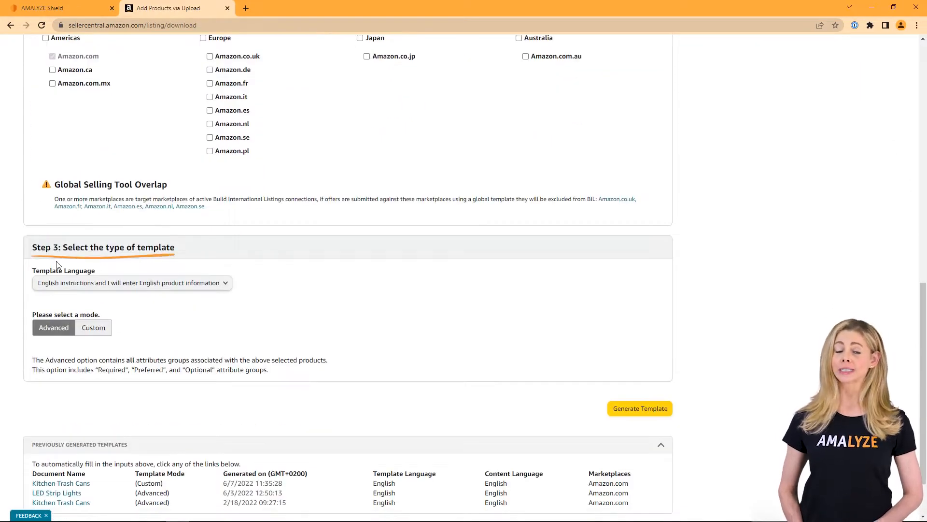
click(94, 329)
scroll(260, 327, down, 1)
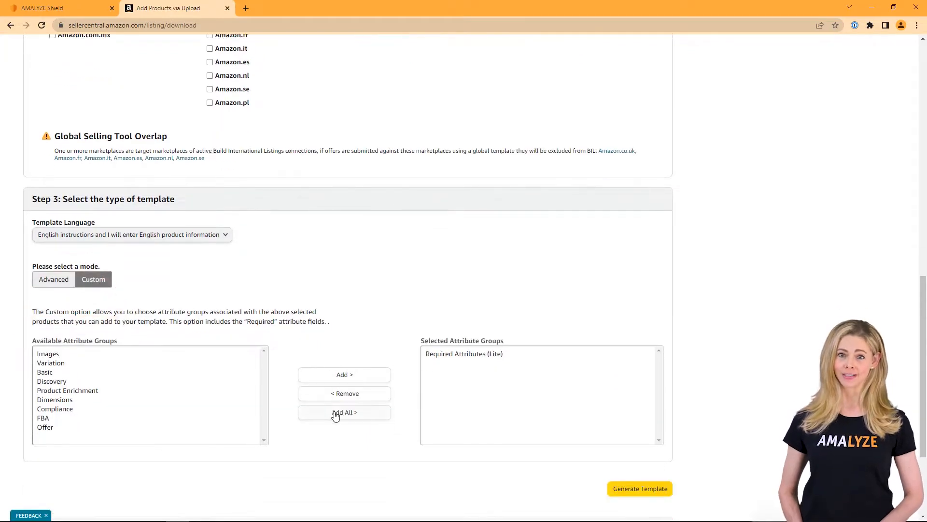
click(359, 414)
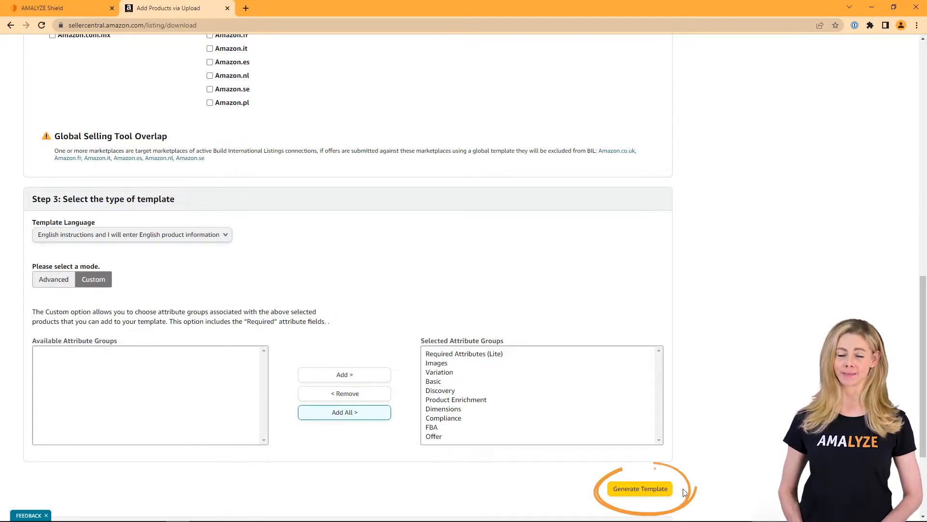
click(655, 490)
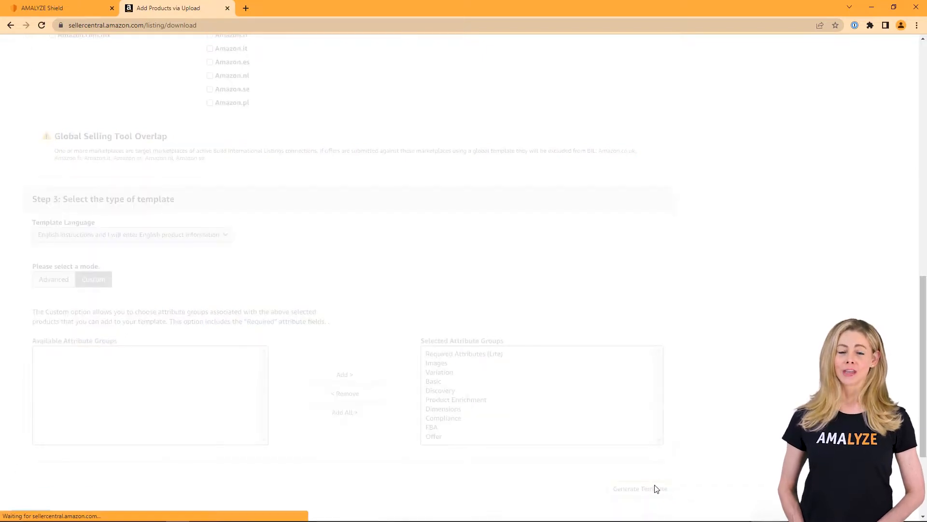
scroll(716, 432, down, 3)
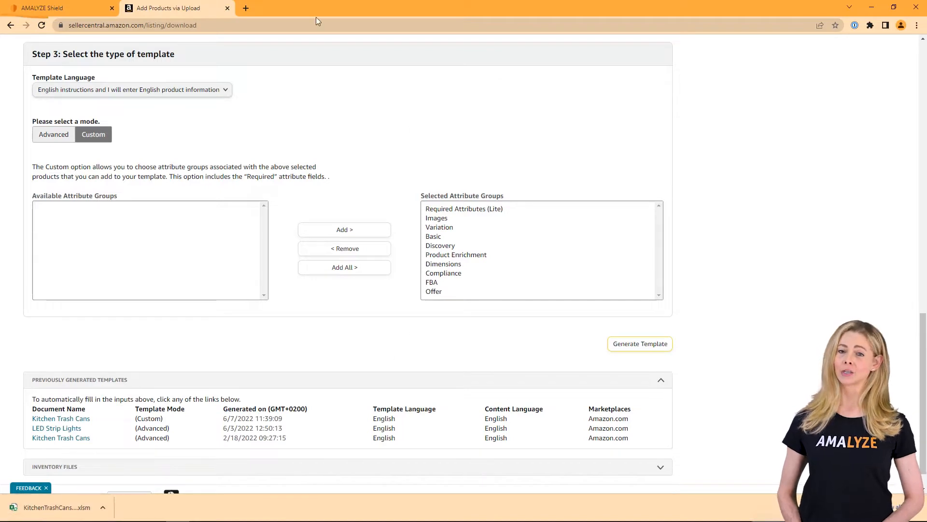
Switch back to AMALYZE Shield and import the KitchenTrashCans file as an empty inventory file.
click(50, 10)
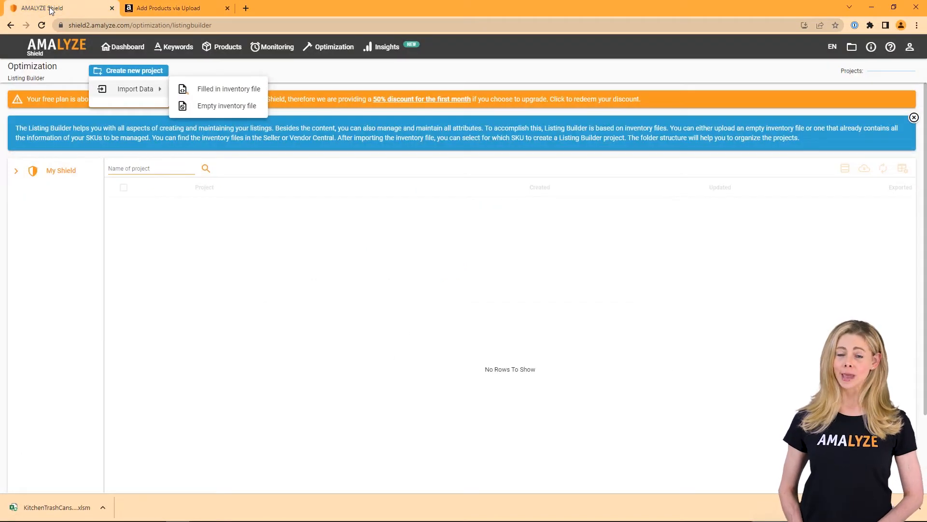
click(221, 107)
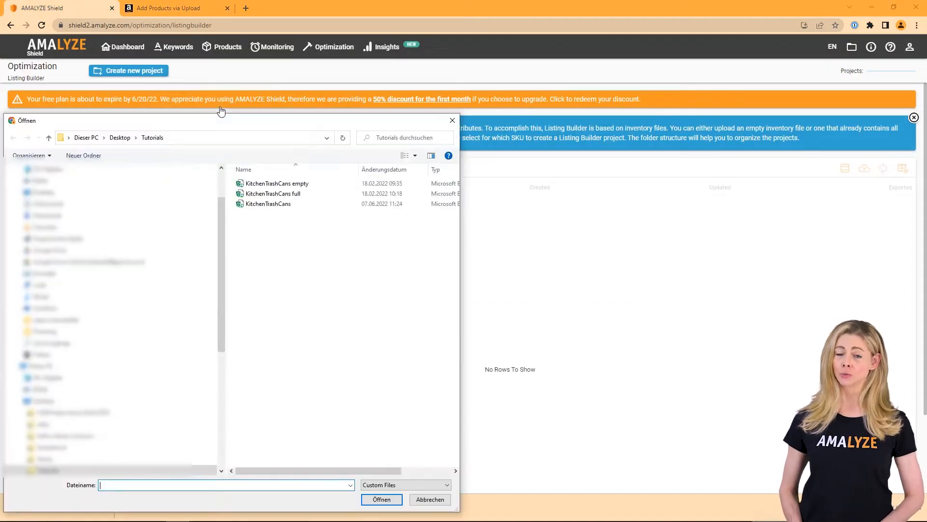
click(278, 205)
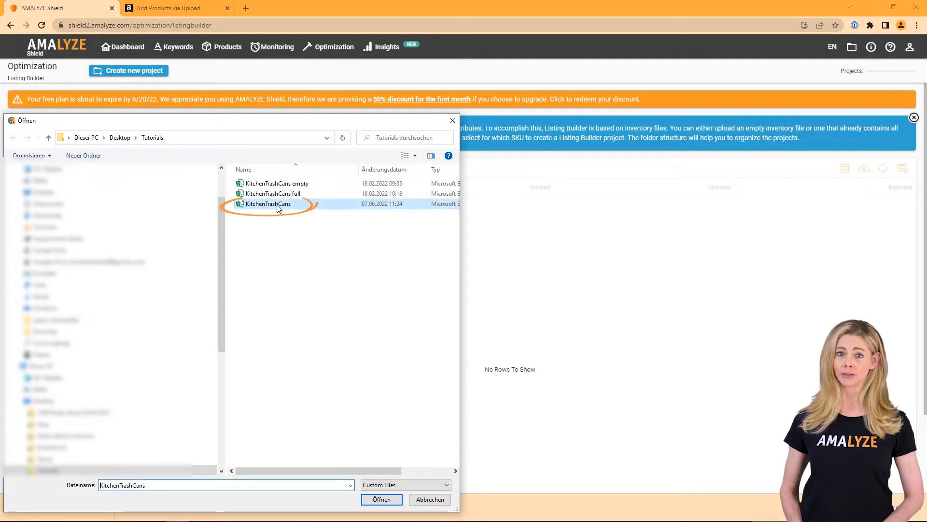
click(382, 499)
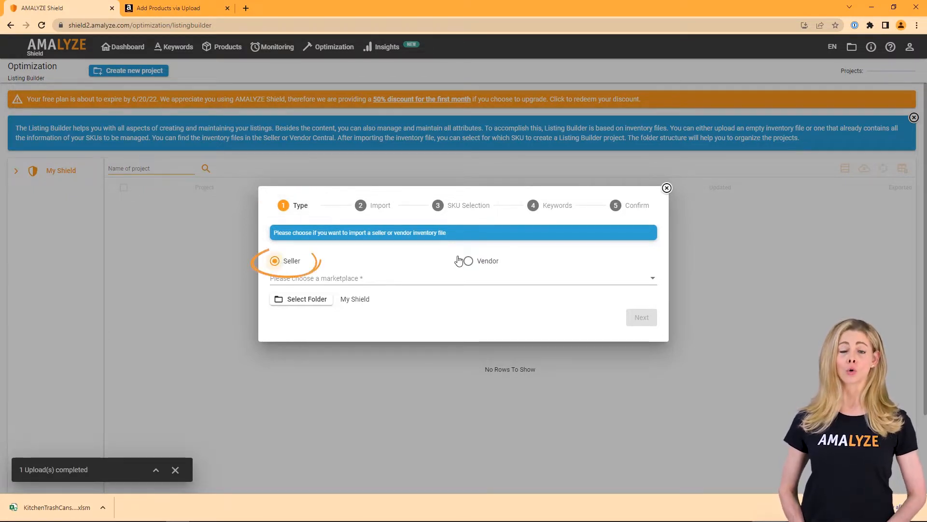
Set the import type to Seller with amazon.com as the marketplace, and run the file analysis through to SKU selection.
click(272, 262)
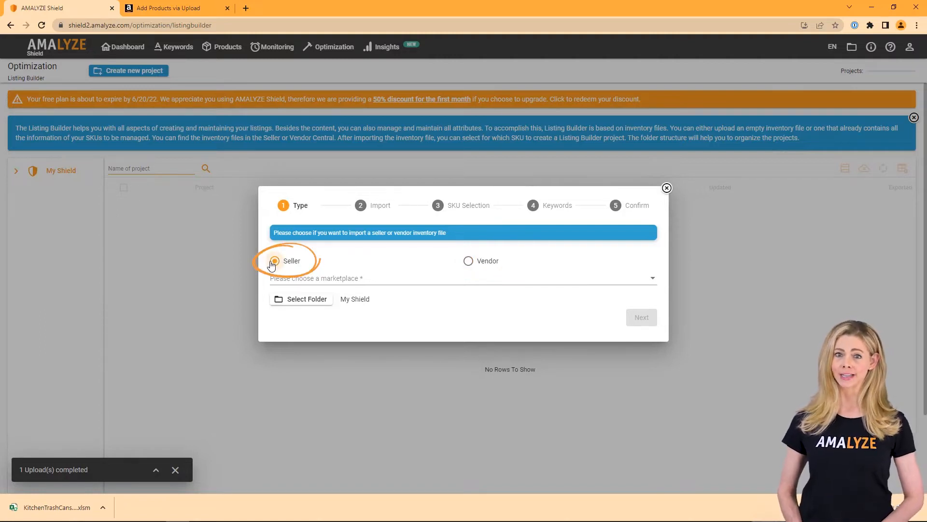
click(296, 282)
click(314, 379)
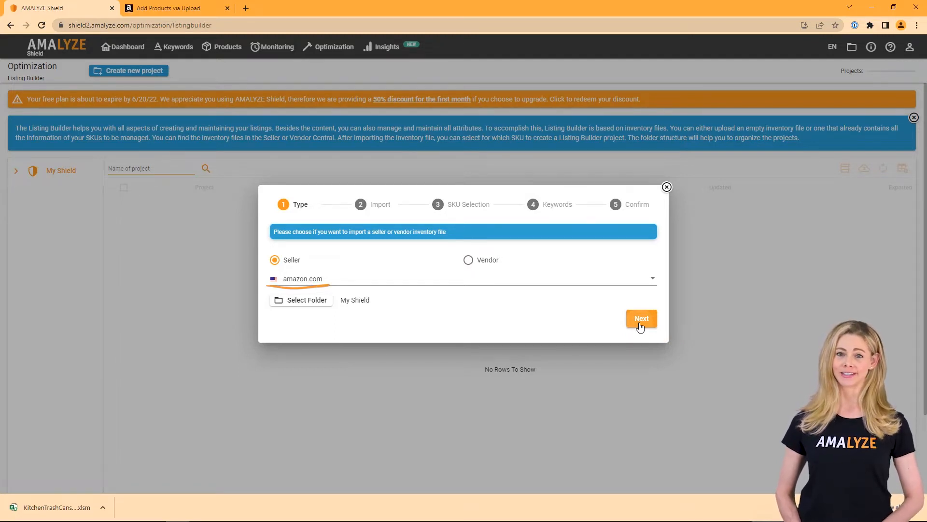
click(639, 324)
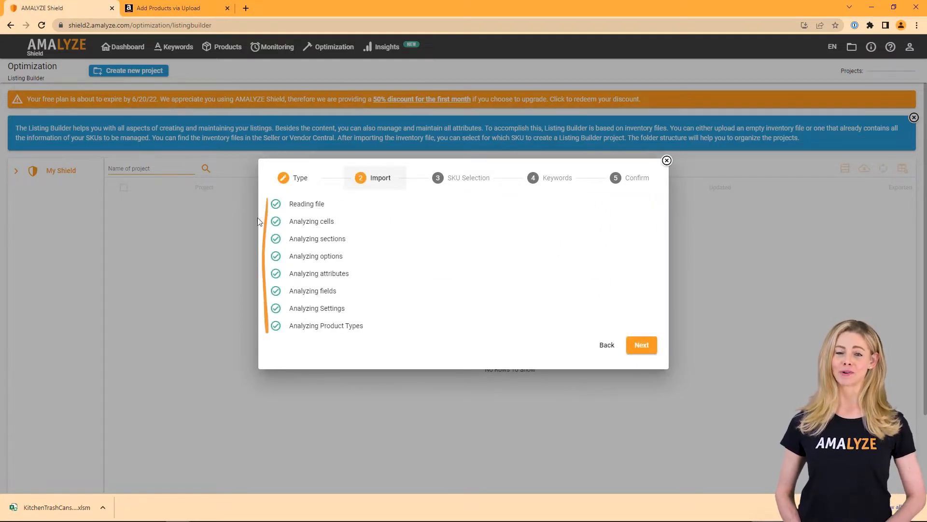
click(646, 347)
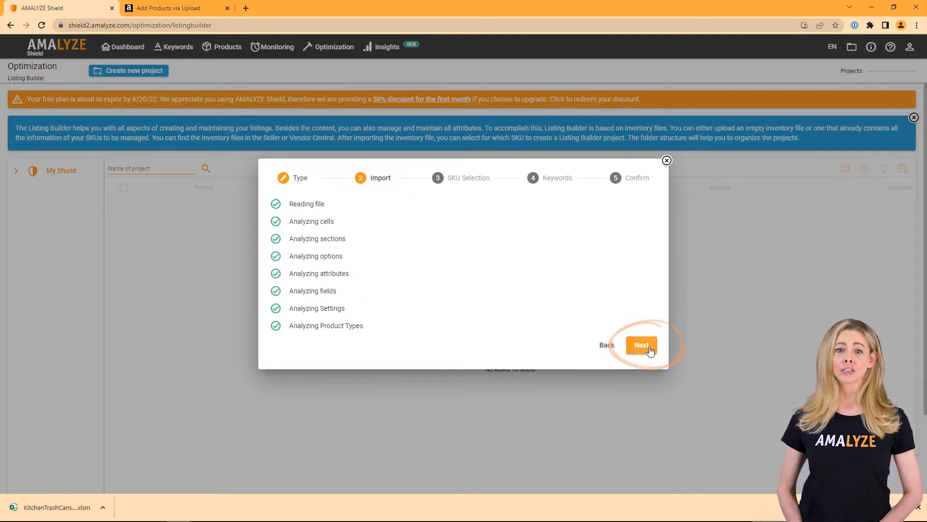
Set the SKU to Trash Can 15L, the project name to Trash can and the product type to trashcan.
click(299, 236)
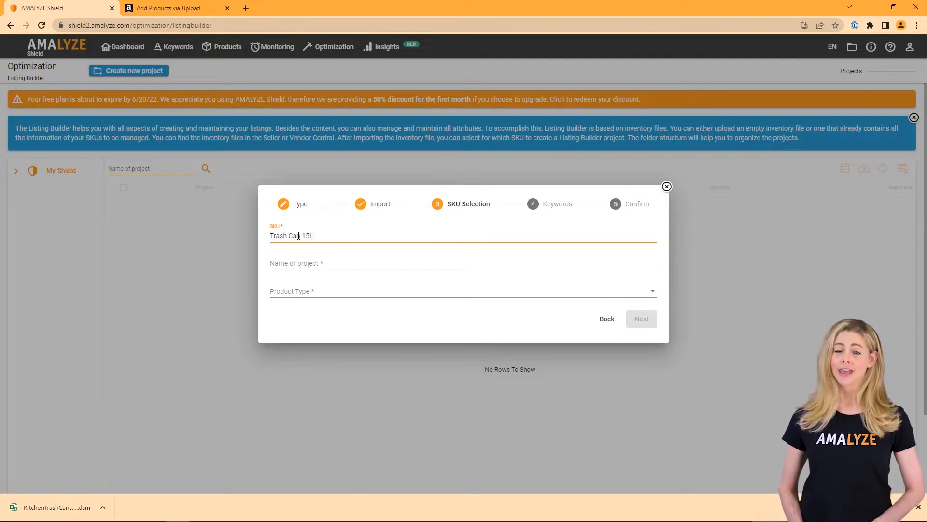
click(290, 263)
text(Trash can)
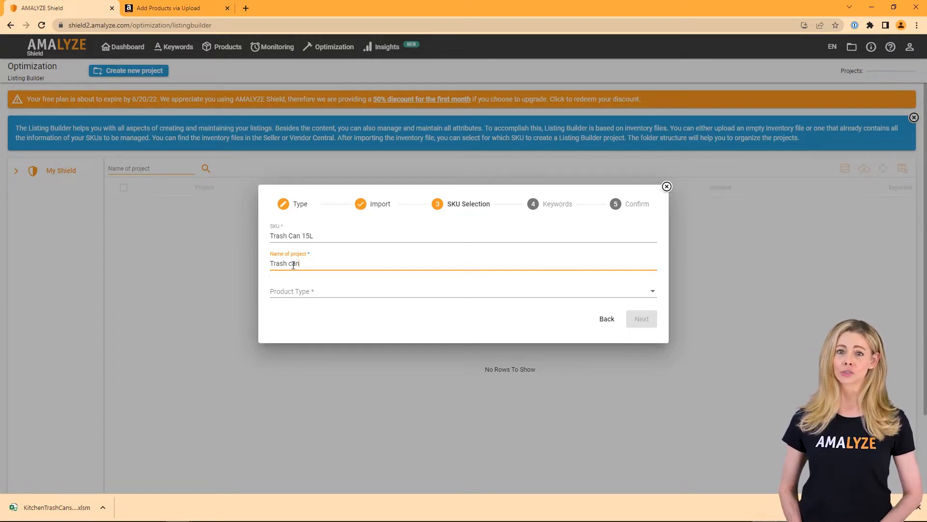
click(293, 293)
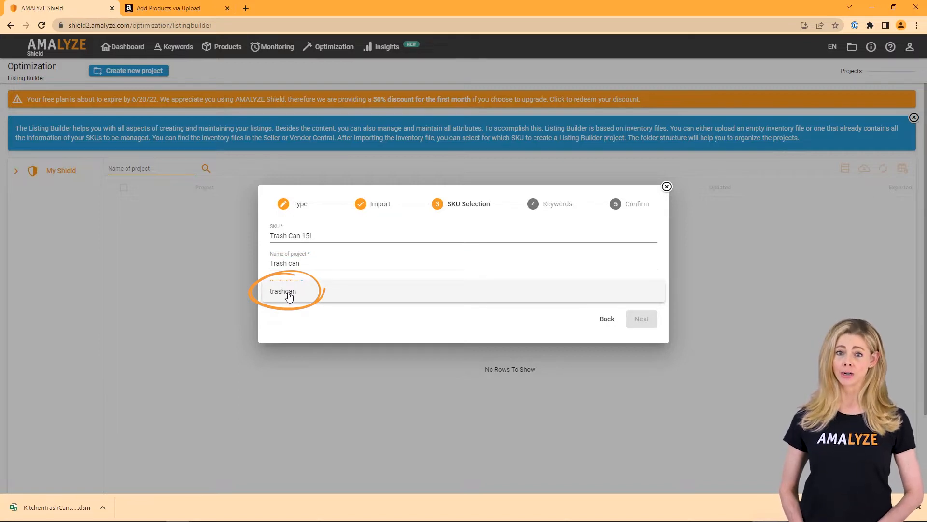
click(289, 295)
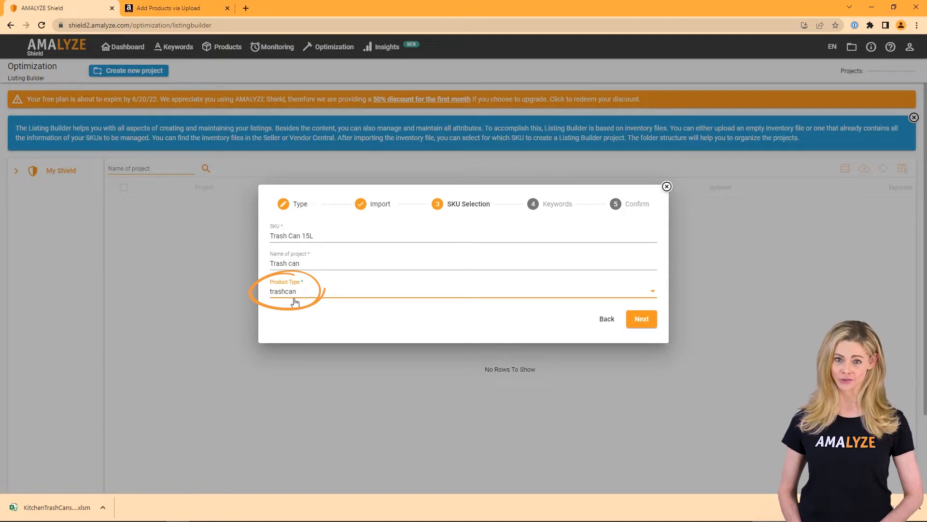
click(643, 321)
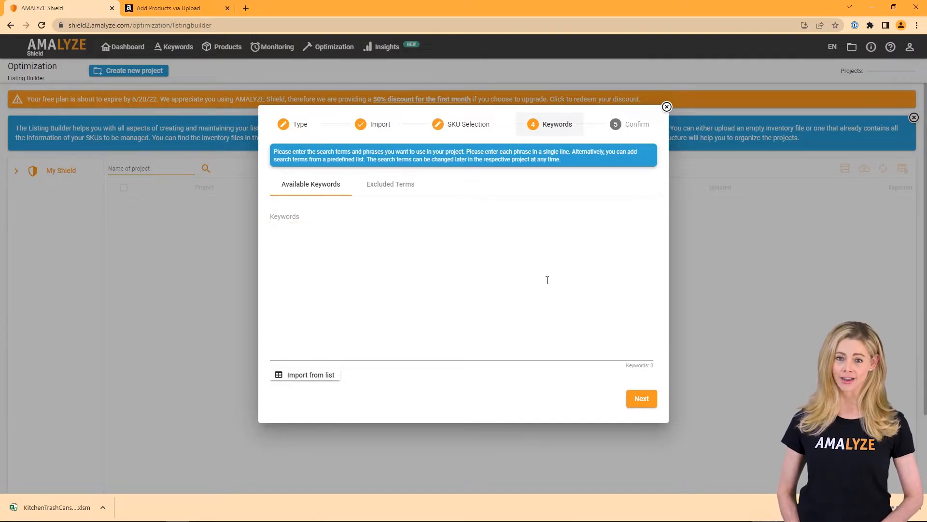
Add Trash and Can as separate available keywords and submit the new project.
click(285, 220)
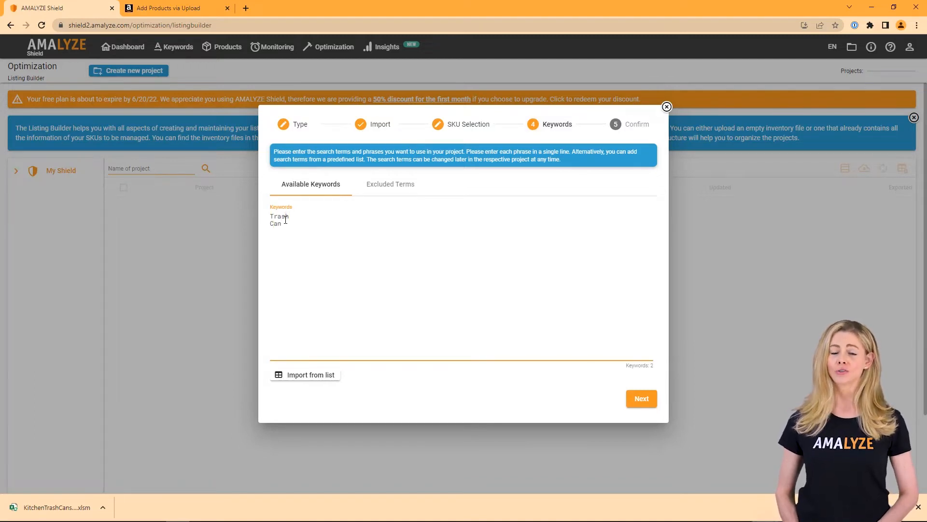
click(306, 376)
click(562, 399)
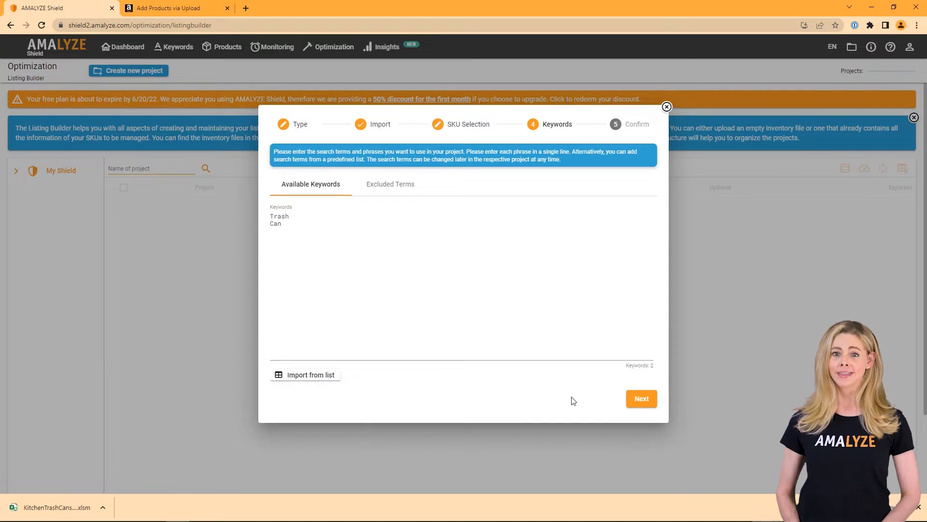
click(646, 402)
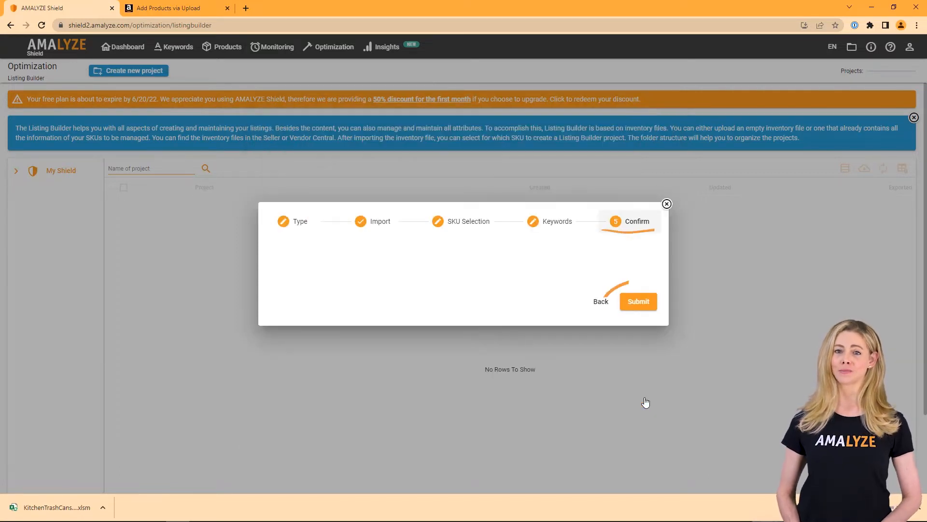
click(643, 303)
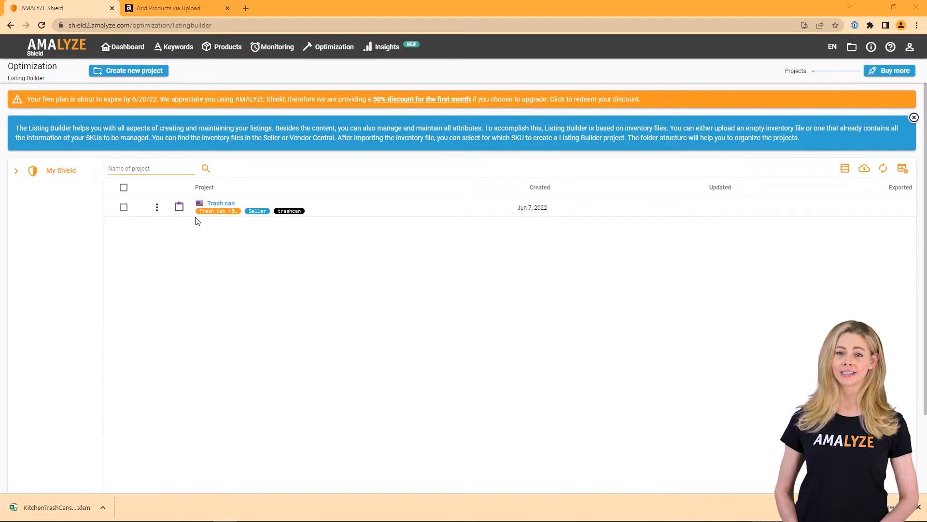
Check what the SKU, Seller and product type tags on the Trash can project mean.
mouse_move(213, 211)
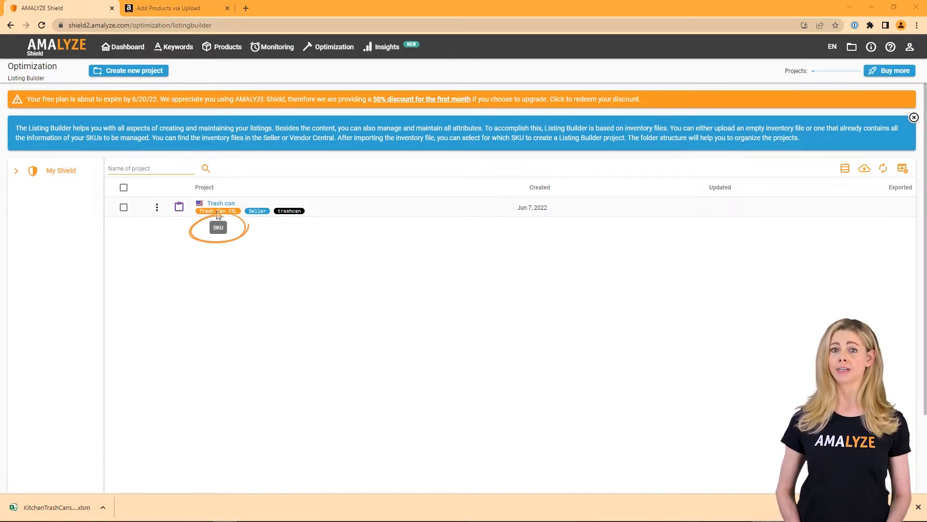
mouse_move(256, 214)
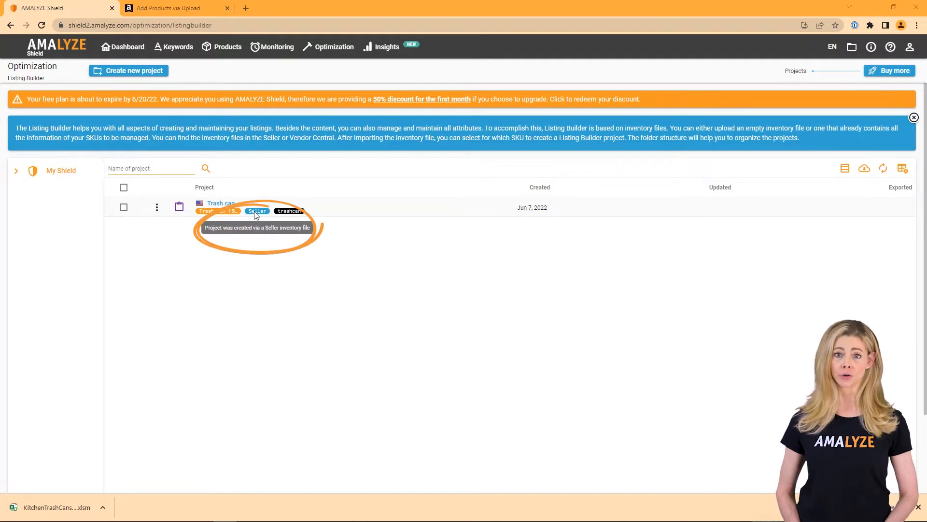
mouse_move(289, 211)
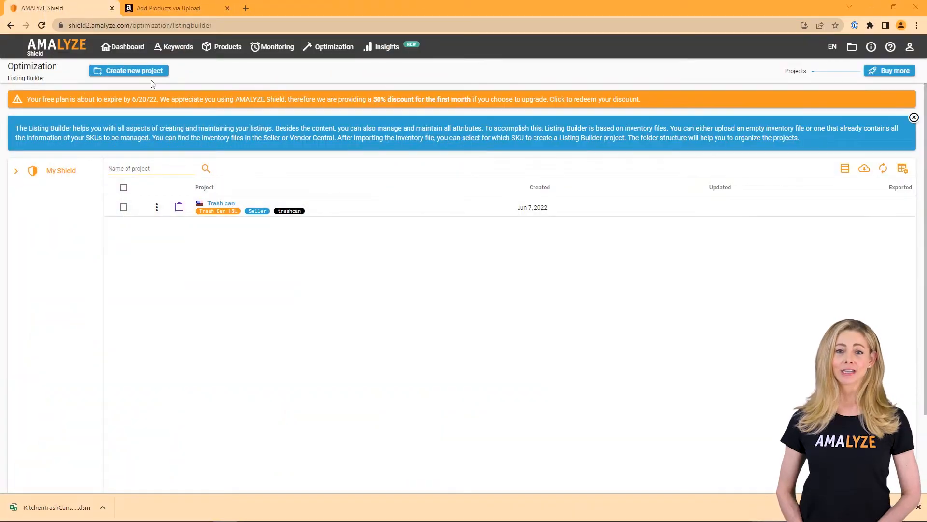
Bring up the data import options for a new project, and open the Inventory Reports page in Amazon Seller Central.
click(148, 71)
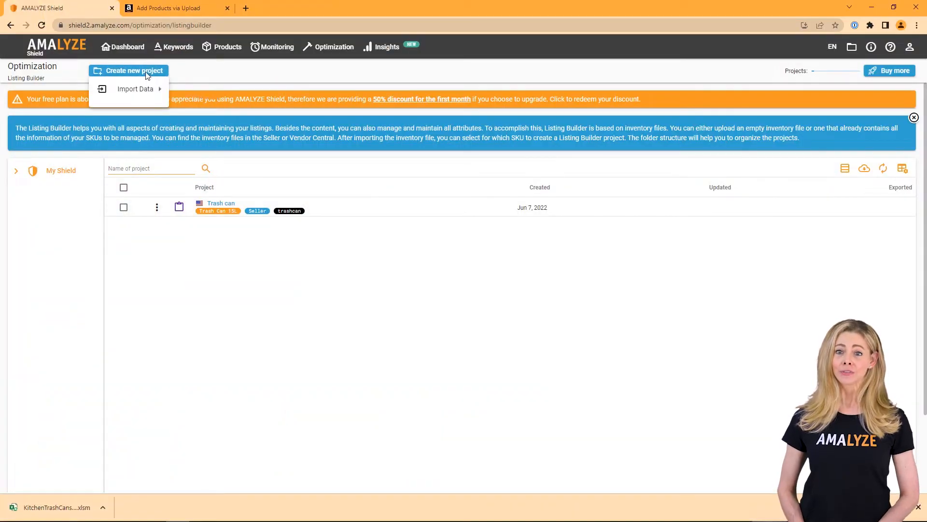
mouse_move(140, 94)
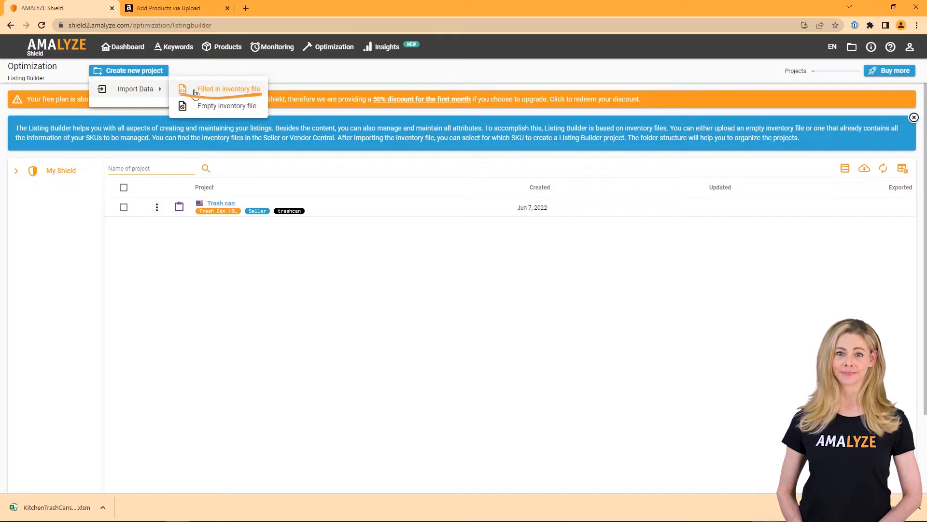
click(168, 8)
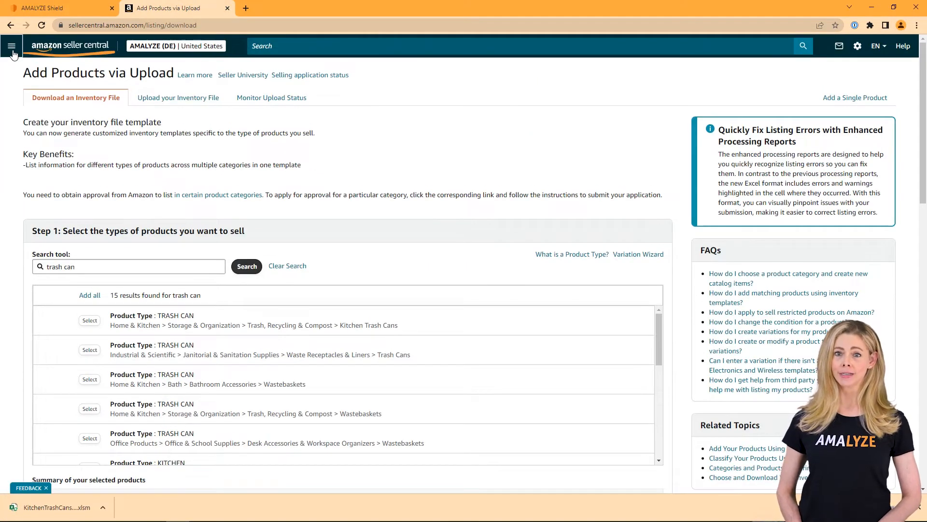
click(13, 51)
mouse_move(29, 88)
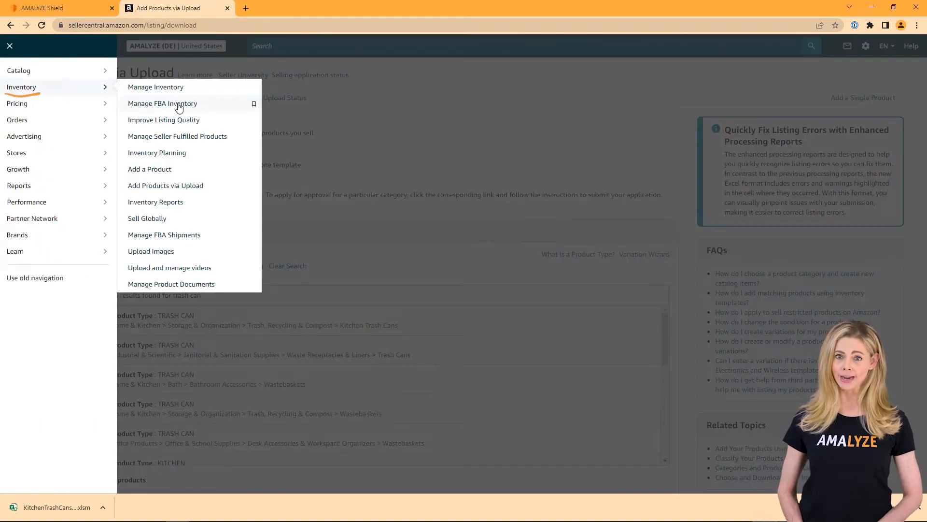
click(172, 203)
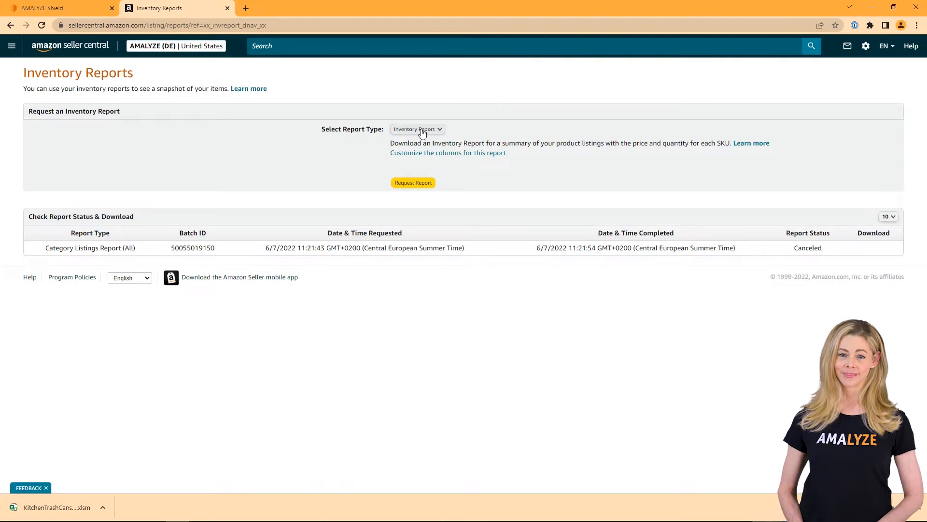
Choose the Category Listings Report as the inventory report type, with the category set to All.
click(421, 132)
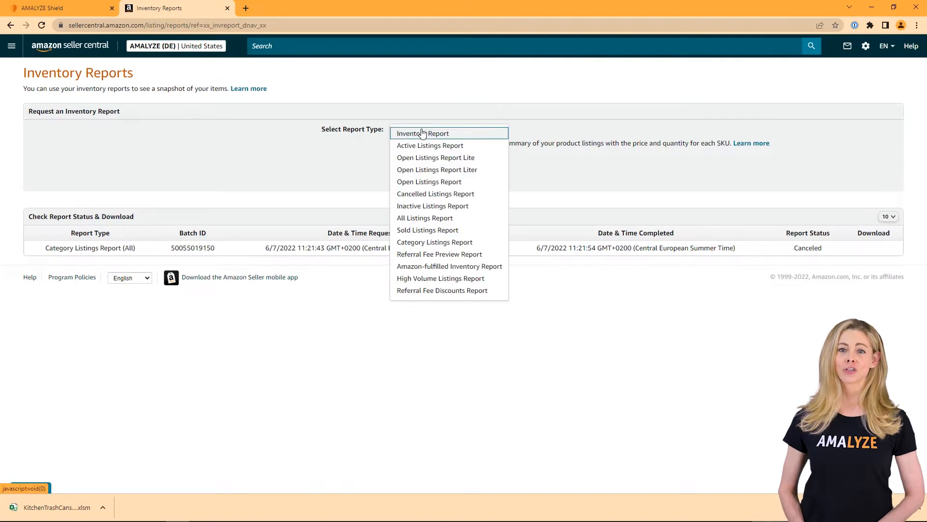
click(468, 244)
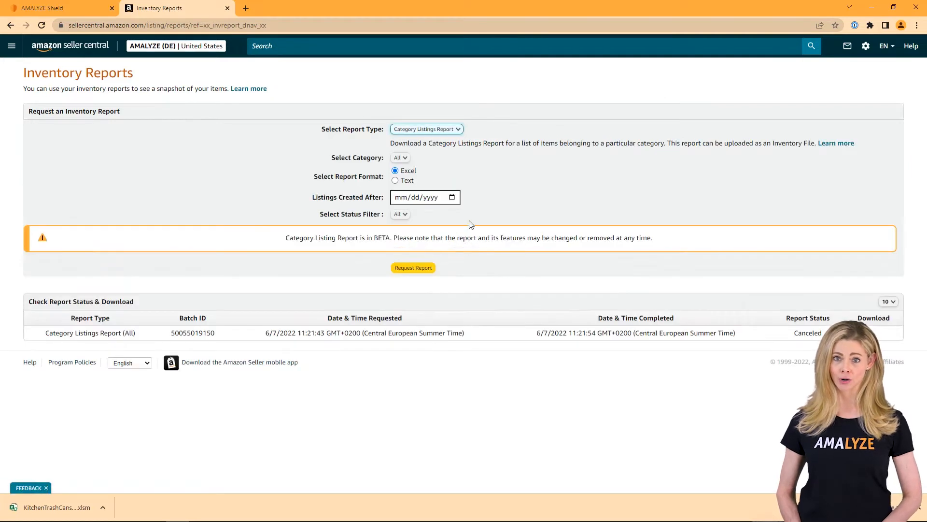
click(402, 159)
click(428, 160)
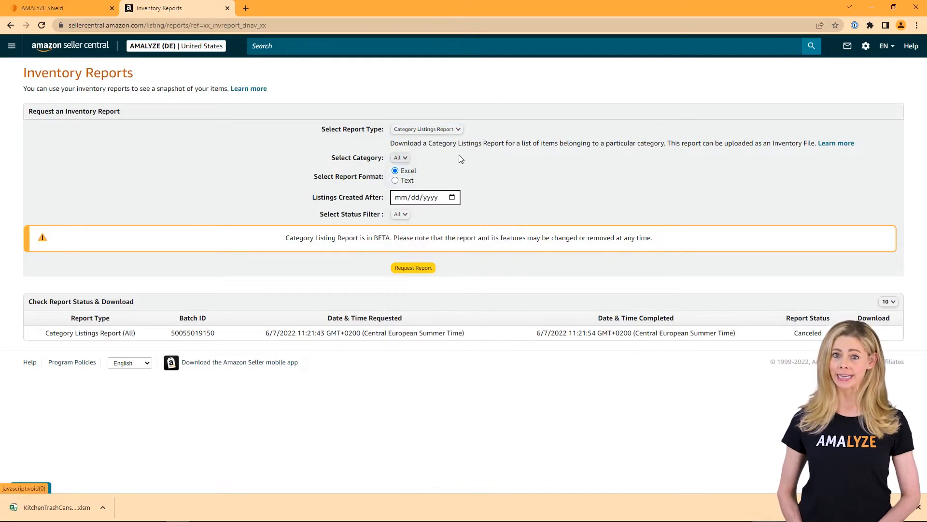
Limit the report to listings created after 05/11/2022 with status All, request it, and check the processing time.
click(415, 197)
click(452, 197)
click(467, 217)
click(443, 261)
click(410, 216)
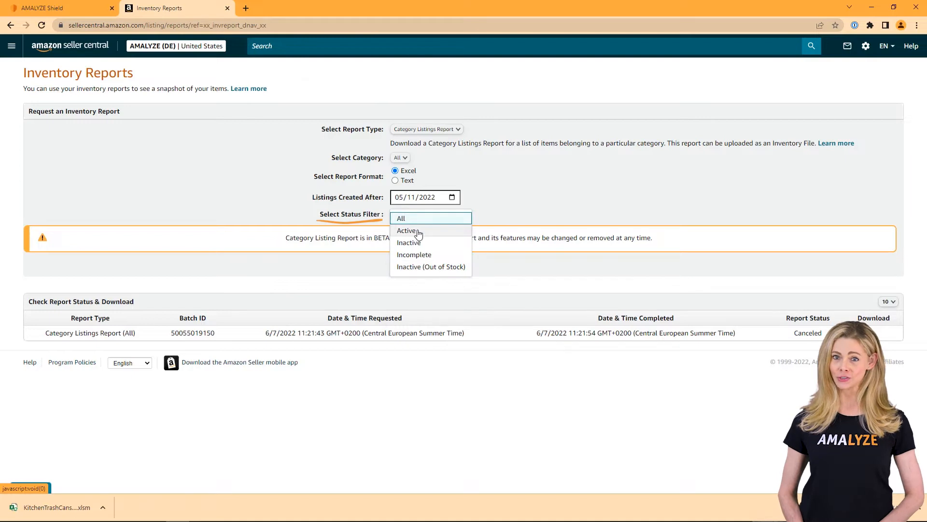
click(414, 219)
click(417, 270)
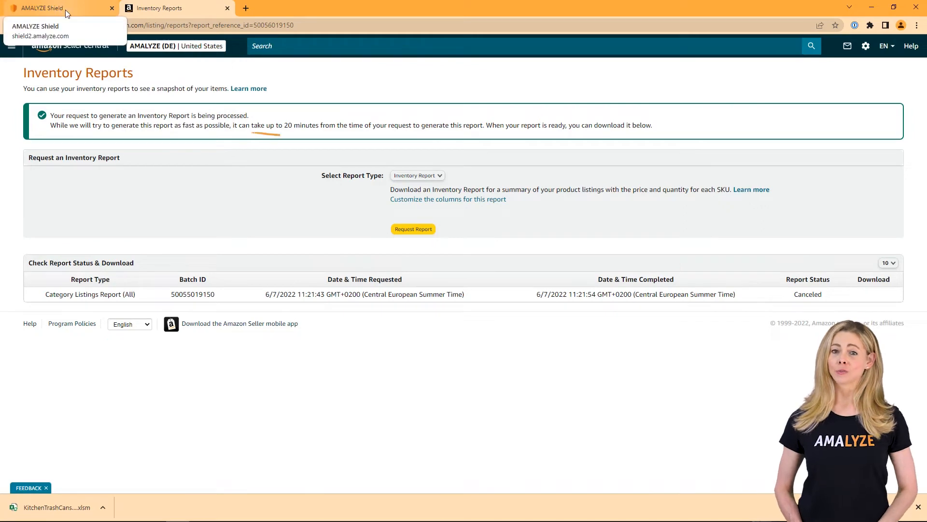
double_click(288, 125)
triple_click(288, 125)
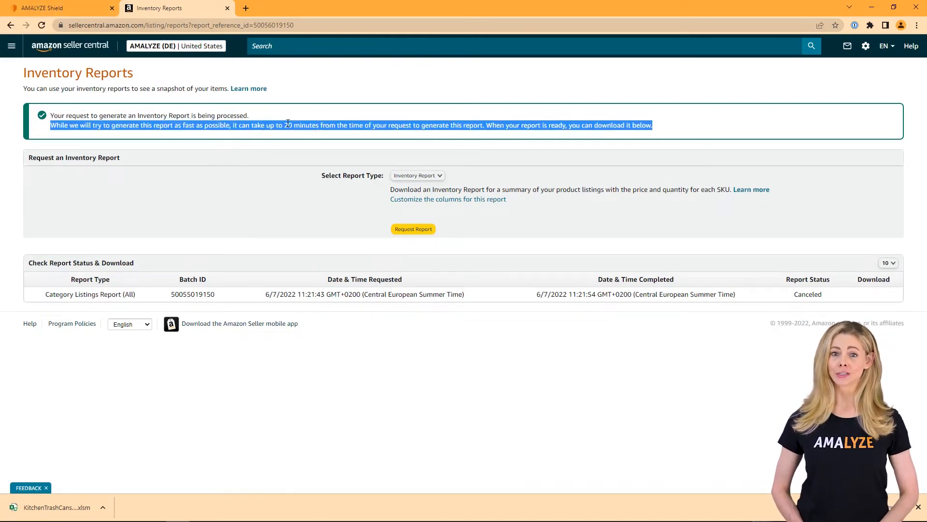
Switch to AMALYZE Shield and import KitchenTrashCans full as a filled in inventory file.
click(63, 4)
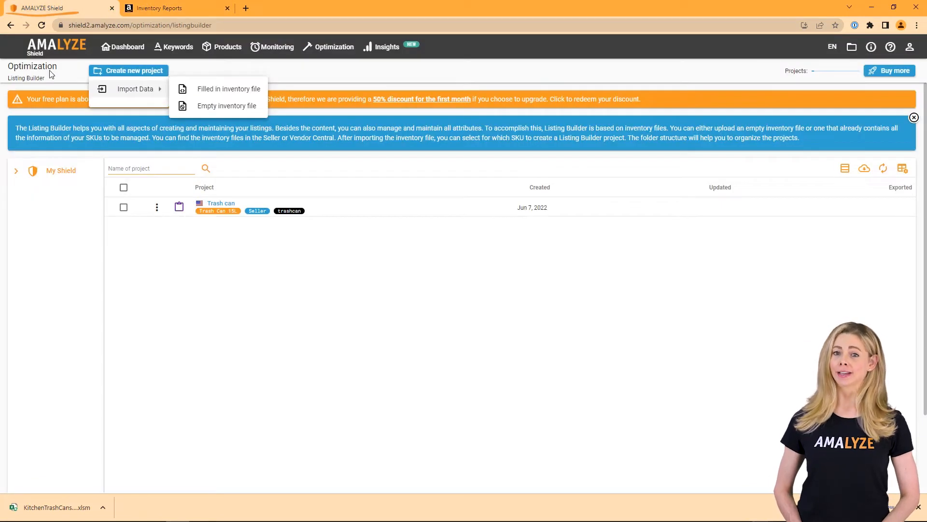
click(220, 91)
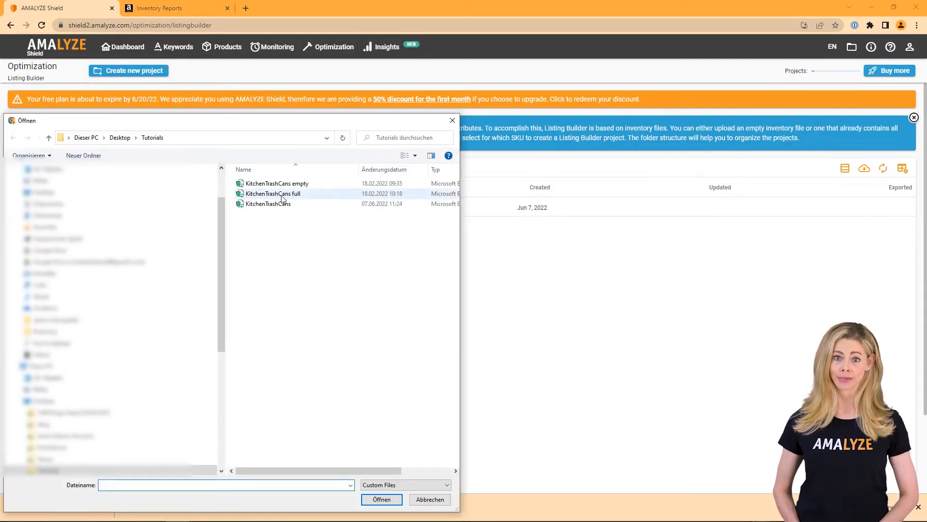
click(297, 195)
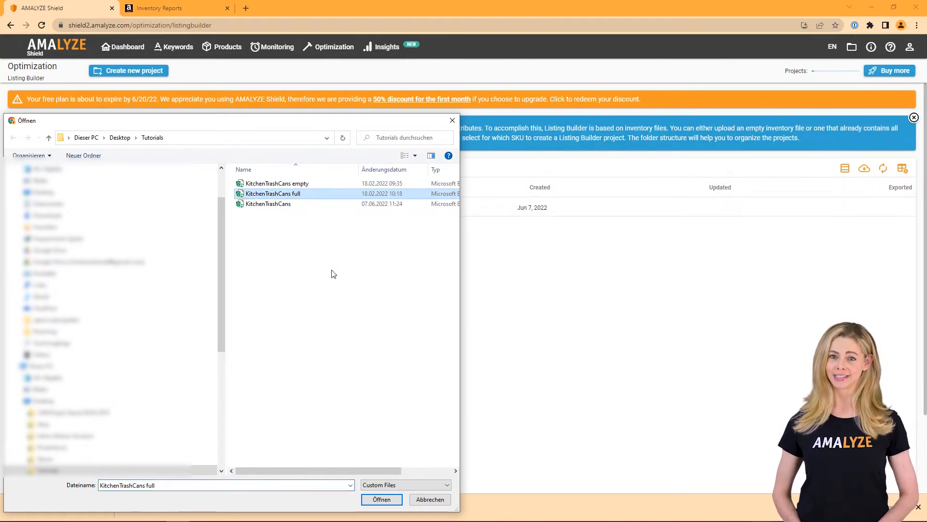
click(381, 499)
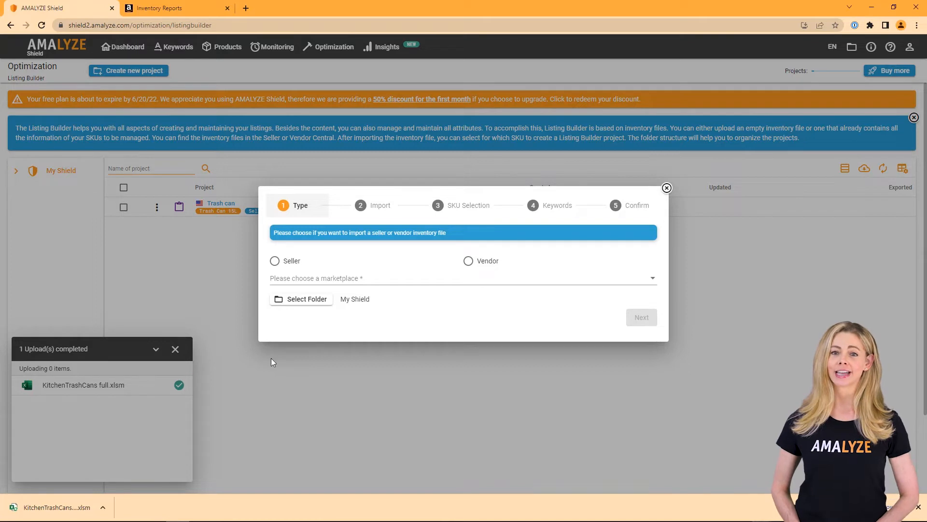
Set the import type to Seller and the marketplace to amazon.com for the filled in file.
click(275, 261)
click(287, 279)
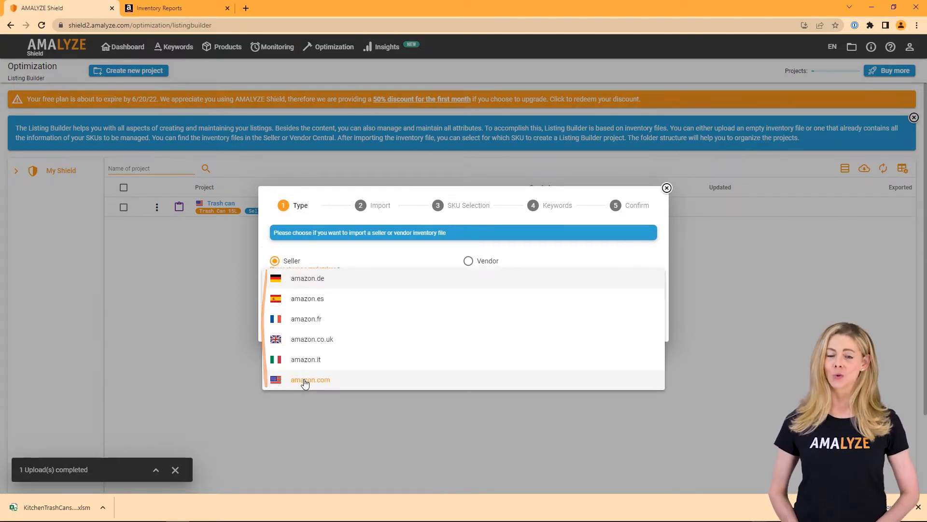
click(306, 379)
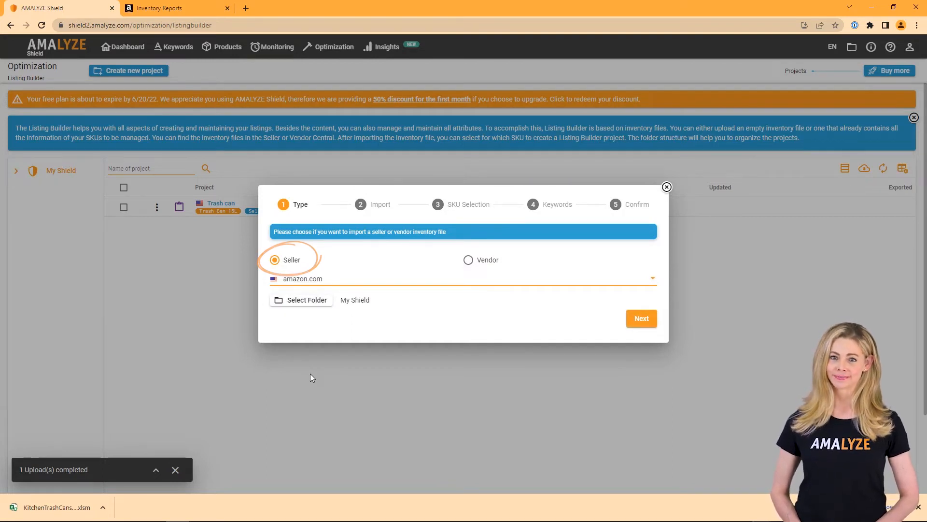
Choose the Project Trash Can folder inside Inventory File as the destination, and run the file analysis through to SKU selection.
click(321, 305)
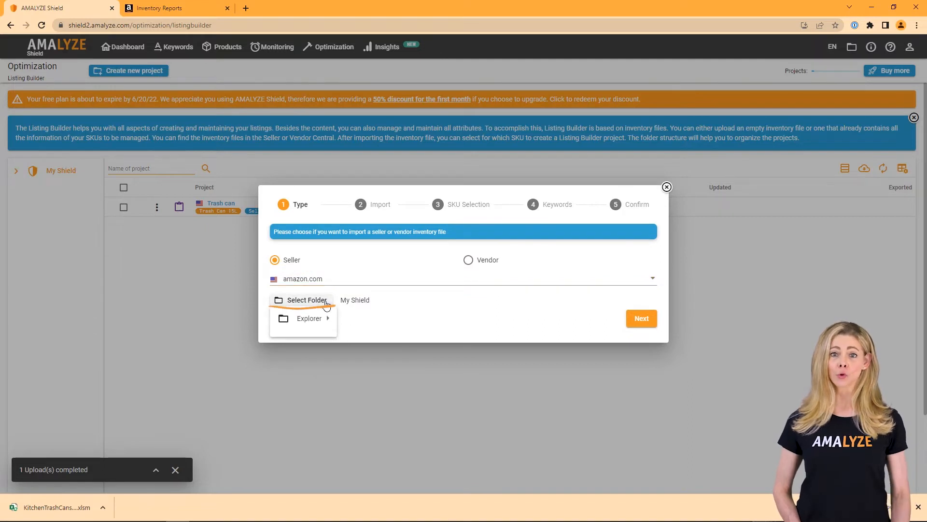
mouse_move(325, 319)
mouse_move(385, 335)
mouse_move(446, 362)
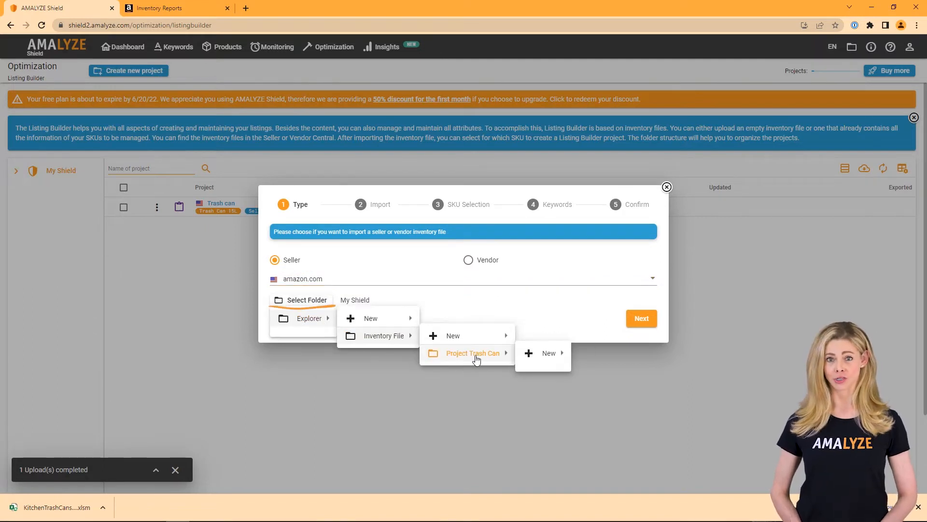
click(491, 355)
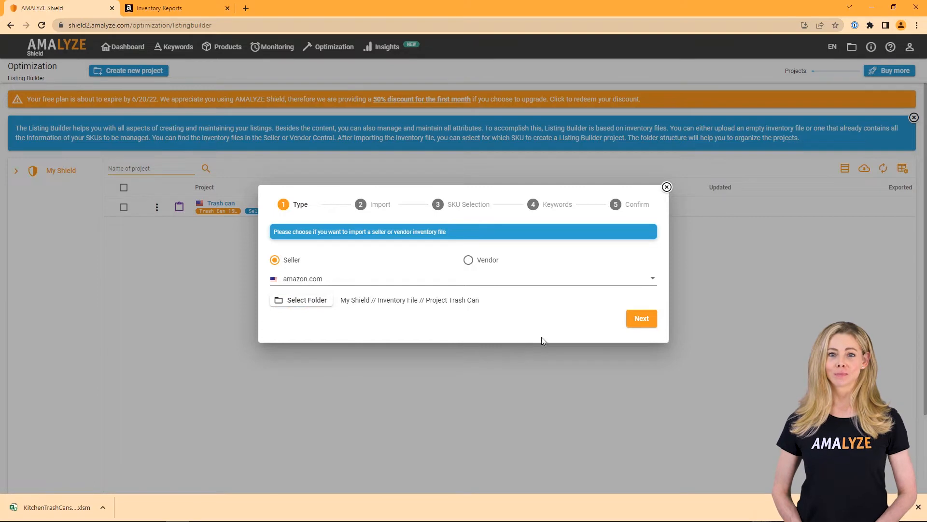
click(641, 320)
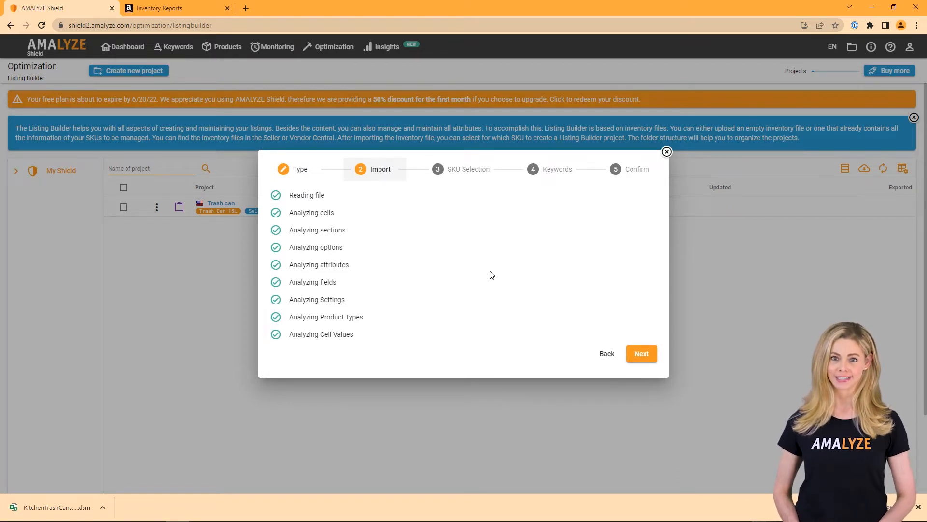
click(644, 356)
Expand the Independent SKUs group and select the 5 Gal / 20L, 10 Gal / 40L and 16 Gal / 60L kitchen trash cans.
click(316, 185)
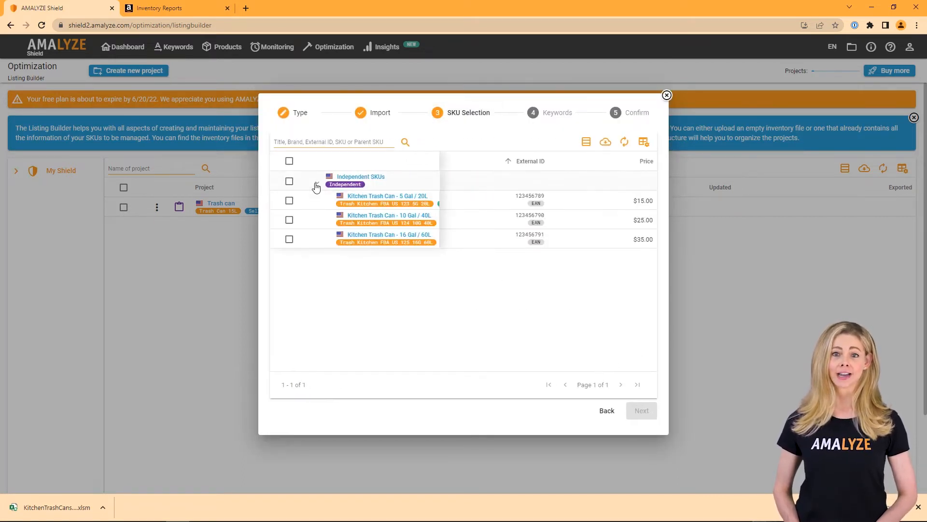
click(289, 239)
click(290, 219)
click(289, 201)
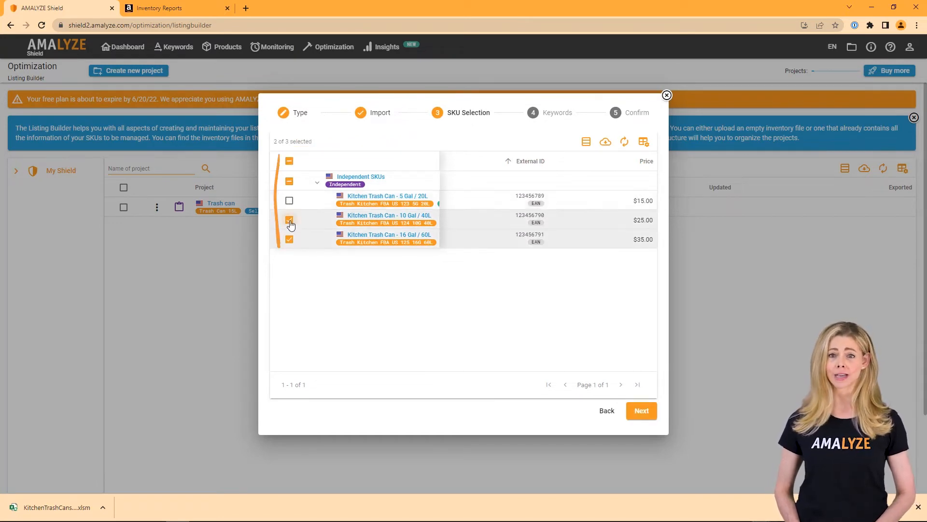
Leave the available keywords empty and submit the import to create the projects for the selected SKUs.
click(642, 411)
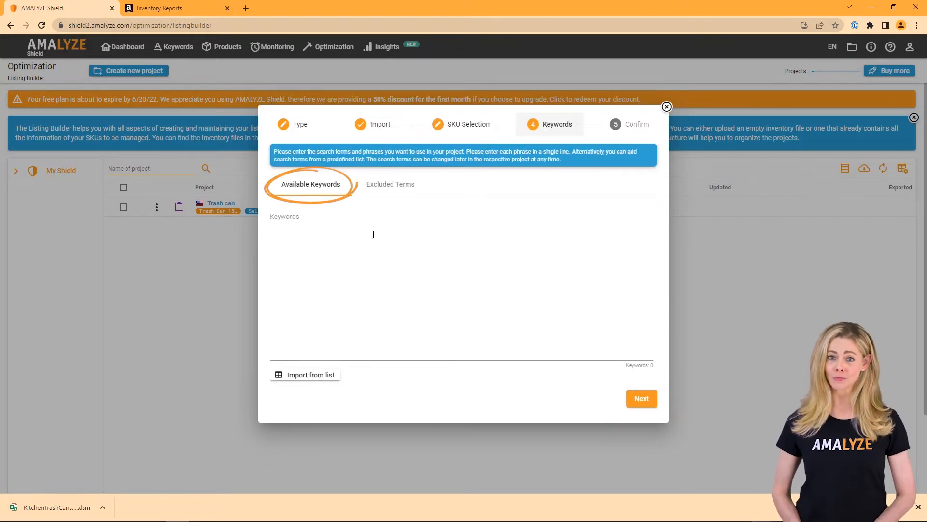
click(641, 399)
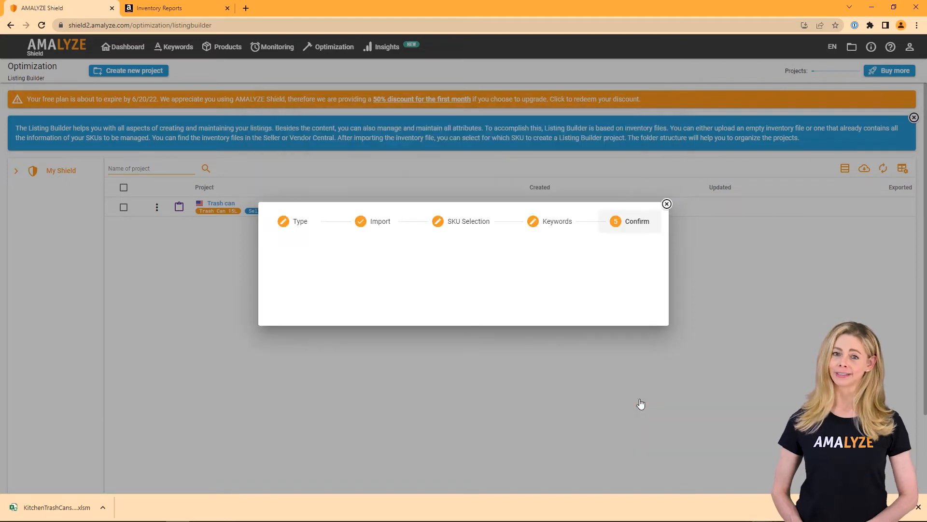
click(638, 303)
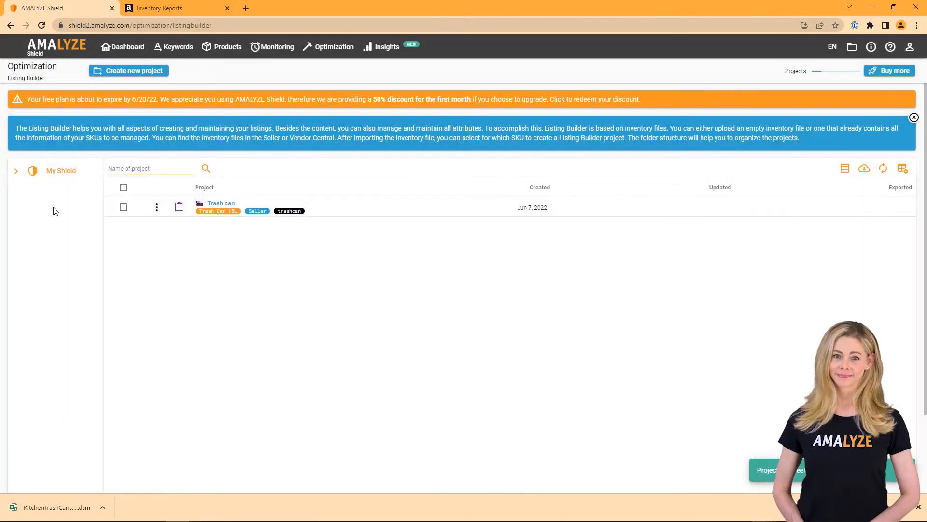
Open the Project Trash Can folder under Inventory File and select only the Kitchen Trash Can - 5 Gal / 20L project.
click(25, 170)
click(21, 189)
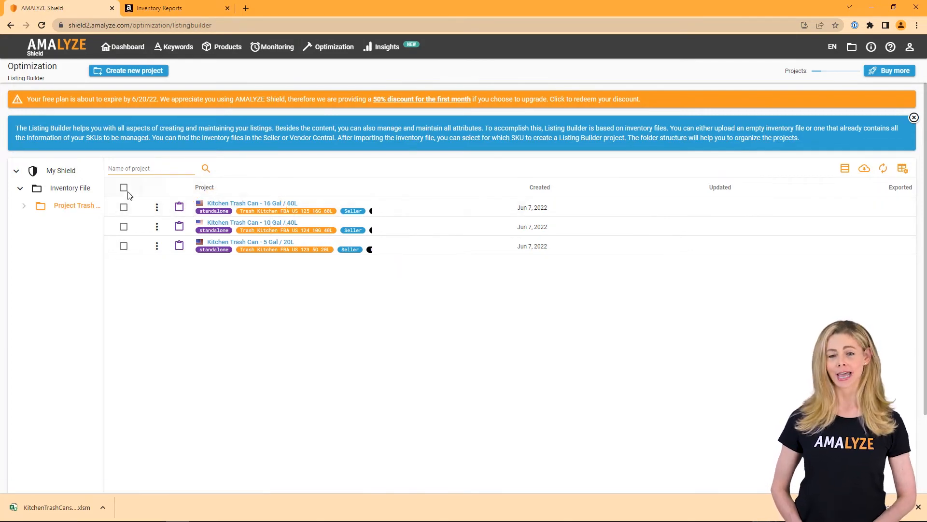
click(124, 207)
click(123, 226)
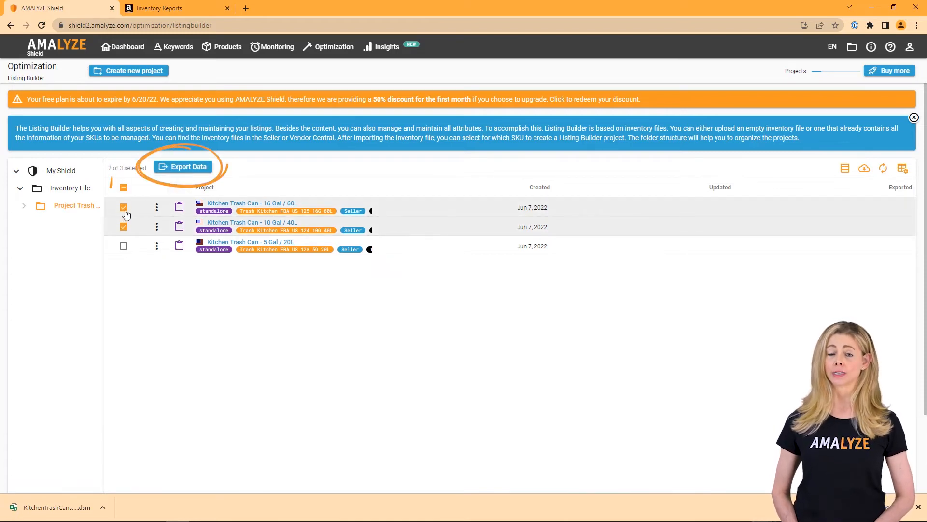
click(124, 245)
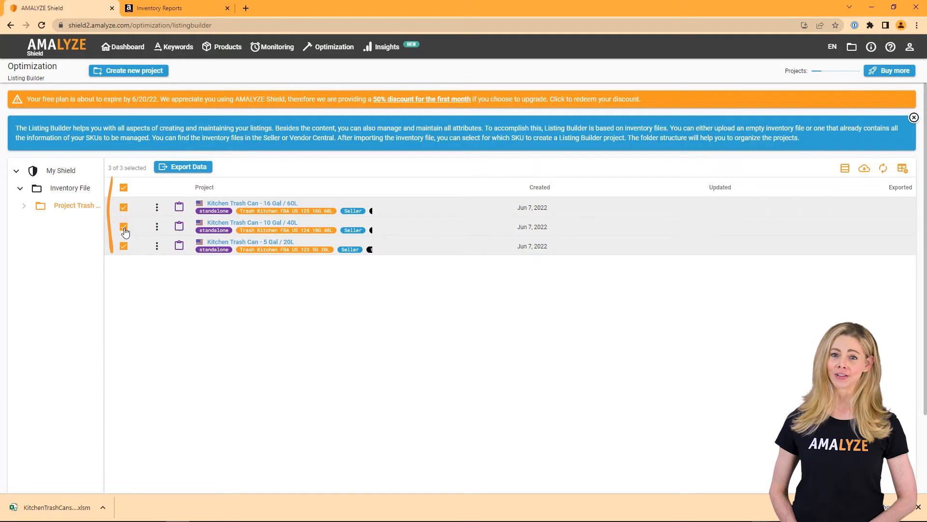
click(124, 227)
click(124, 207)
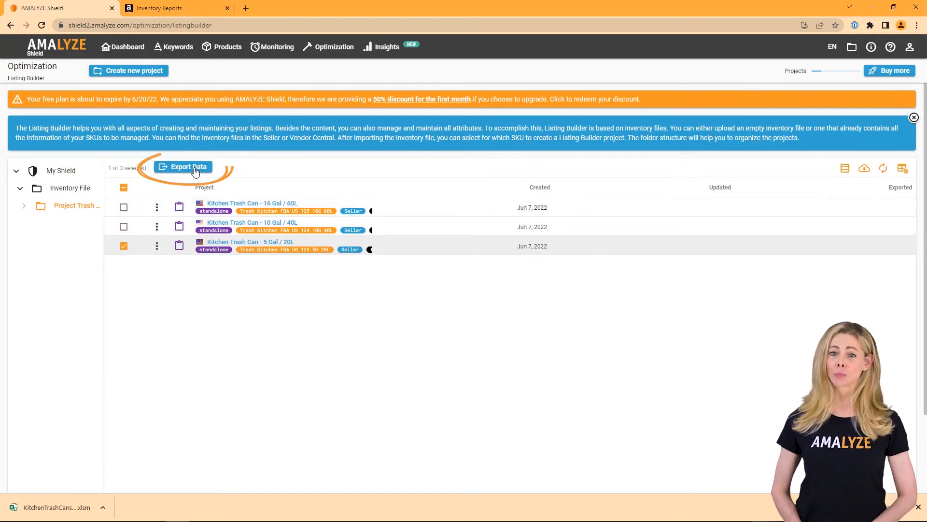
Export the selected project's inventory file with the Variation and Discovery field groups added to the exported fields.
click(195, 172)
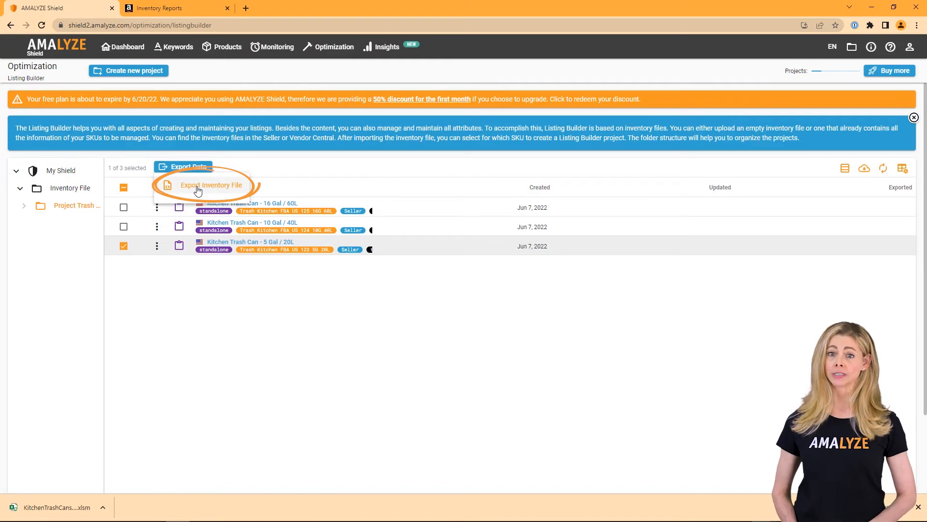
click(198, 186)
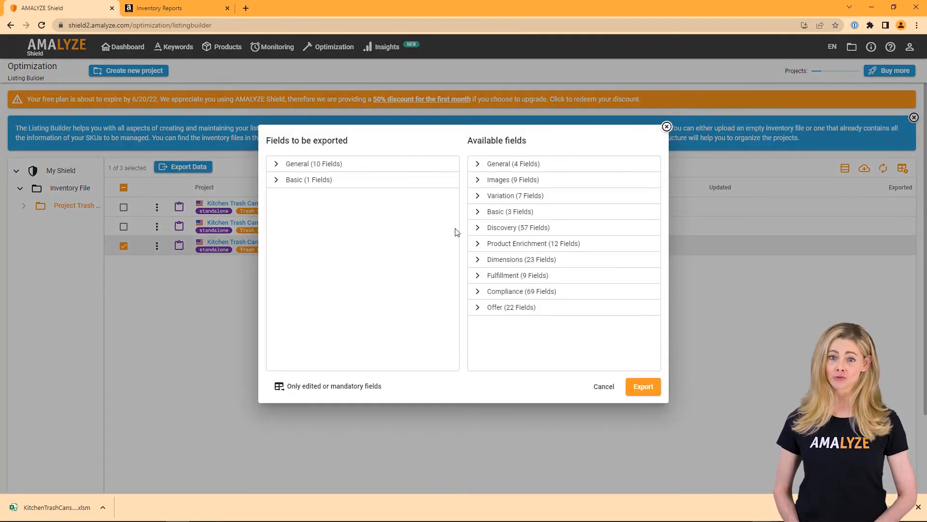
drag(504, 195, 316, 212)
drag(503, 211, 335, 214)
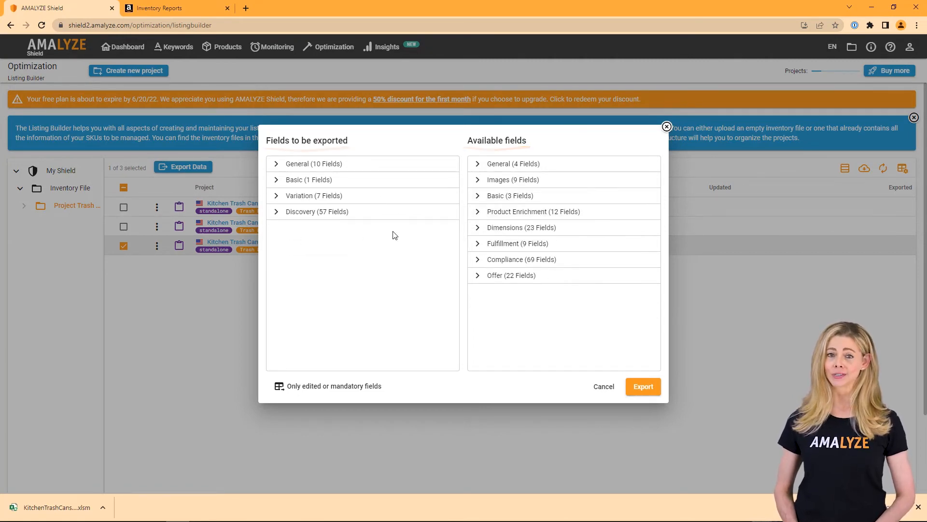
click(650, 389)
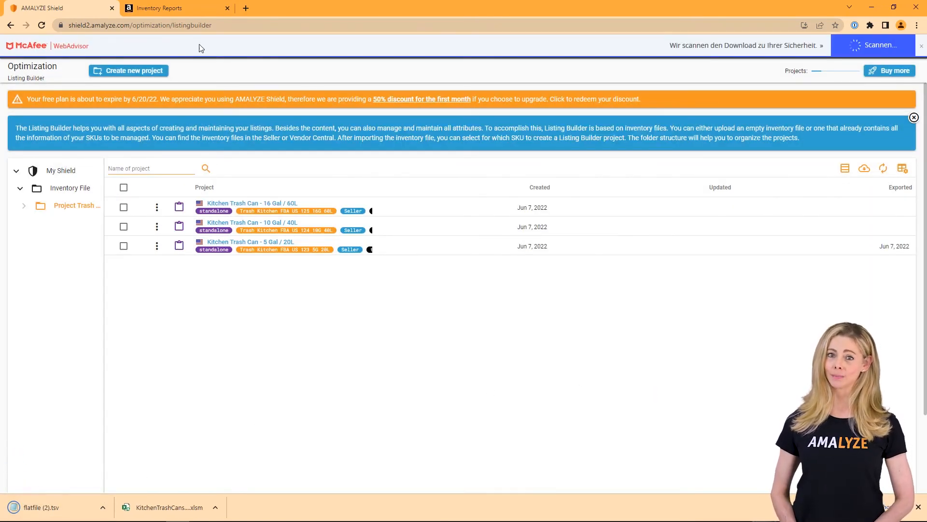
Switch to Amazon Seller Central and open the inventory file upload page of Add Products via Upload.
click(169, 7)
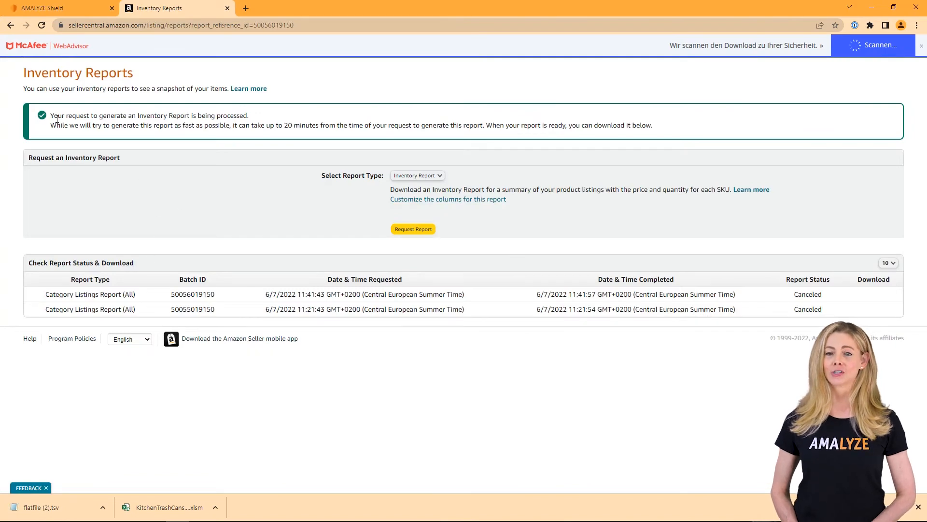
click(70, 46)
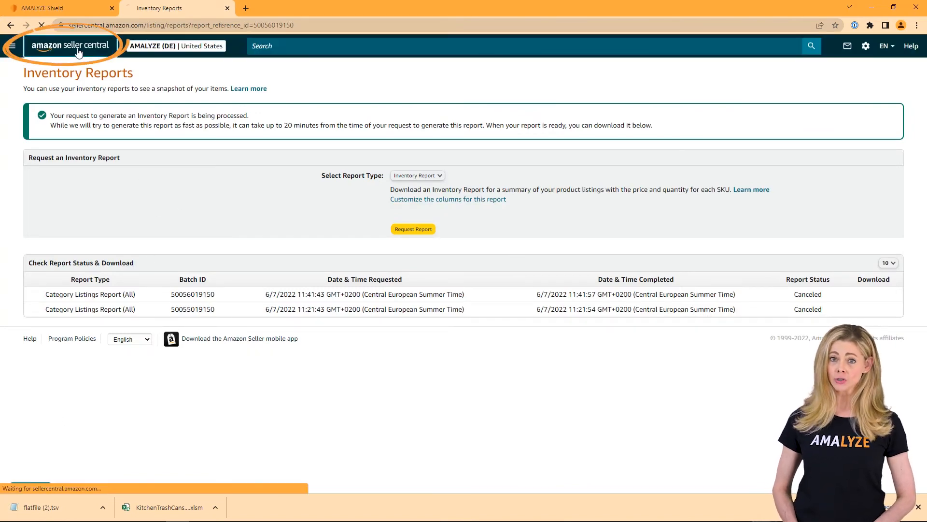
click(12, 45)
mouse_move(32, 110)
mouse_move(29, 87)
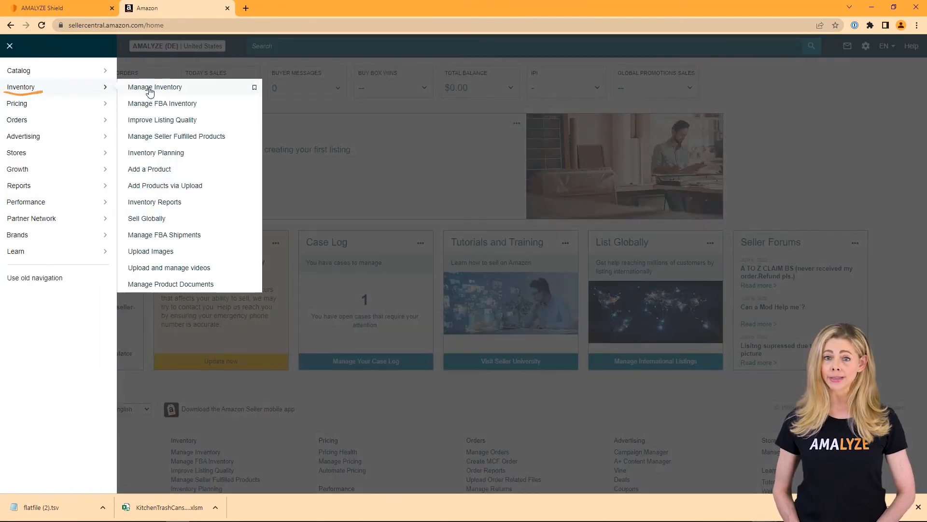
click(169, 186)
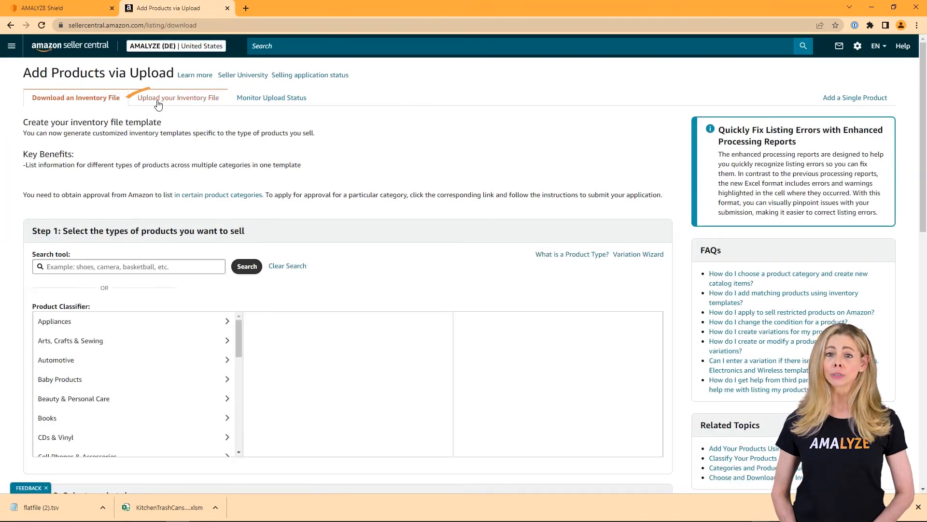
click(149, 103)
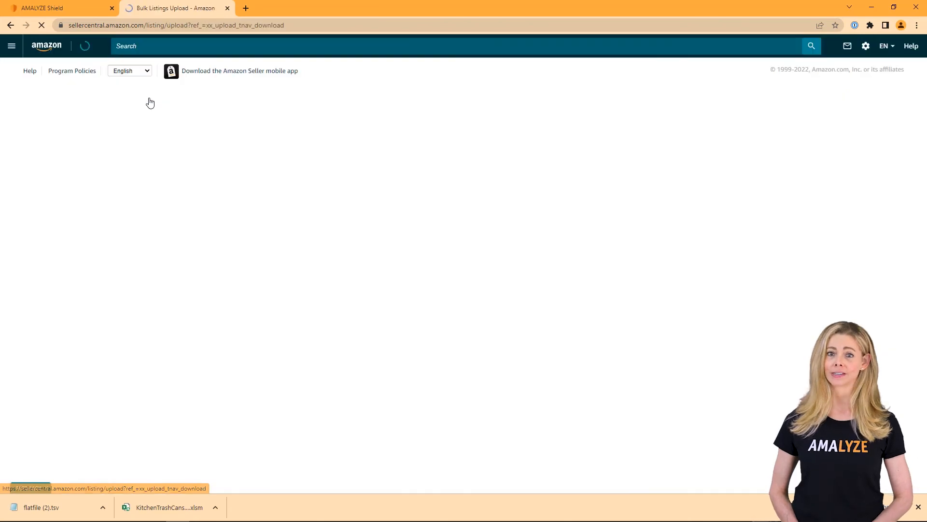
Choose the exported file flatfile (2) from the Tutorials folder as the inventory file for upload.
click(183, 195)
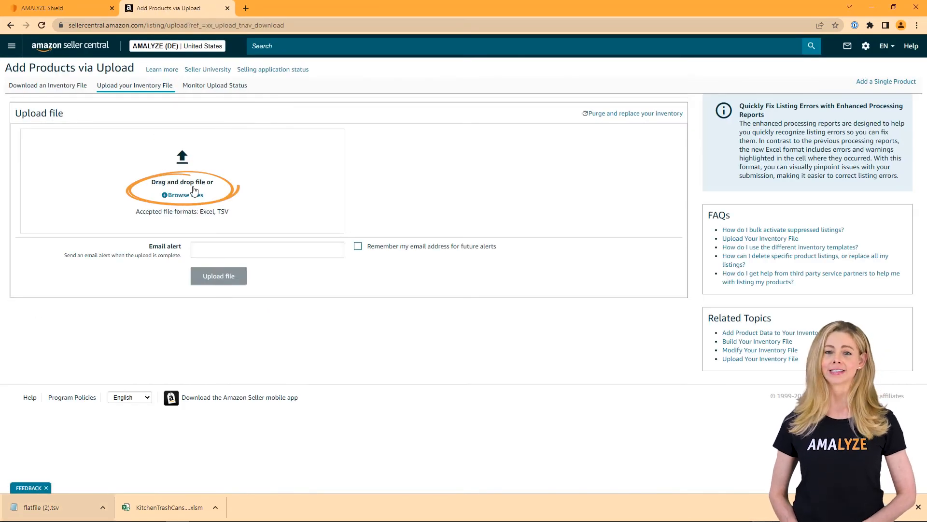
click(264, 185)
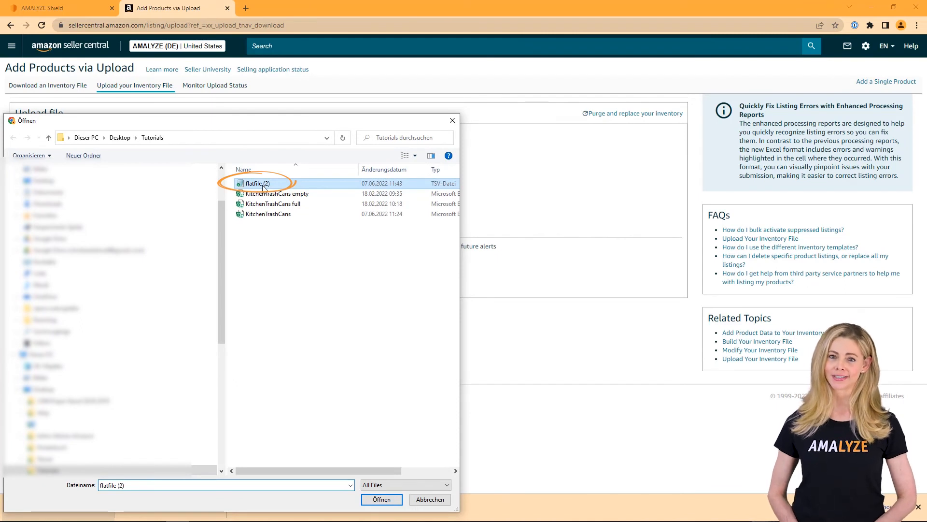
click(382, 499)
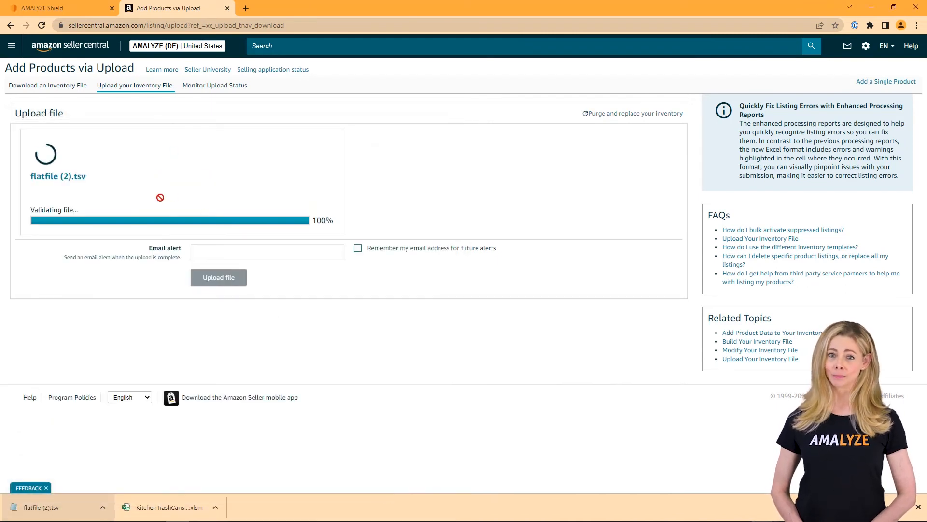